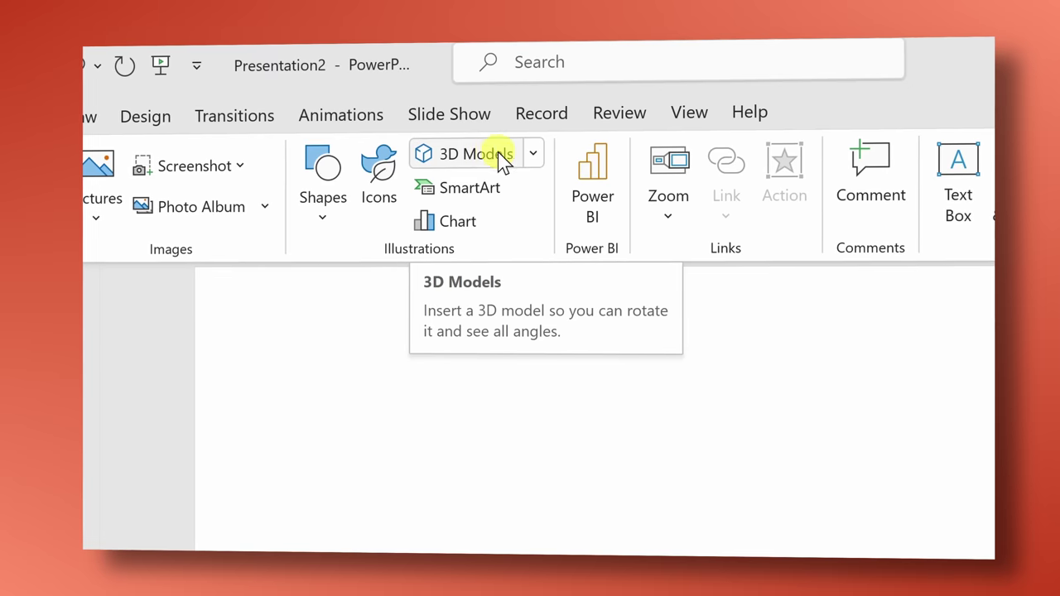
- Scroll through the app's page to look through its screenshots
click(535, 154)
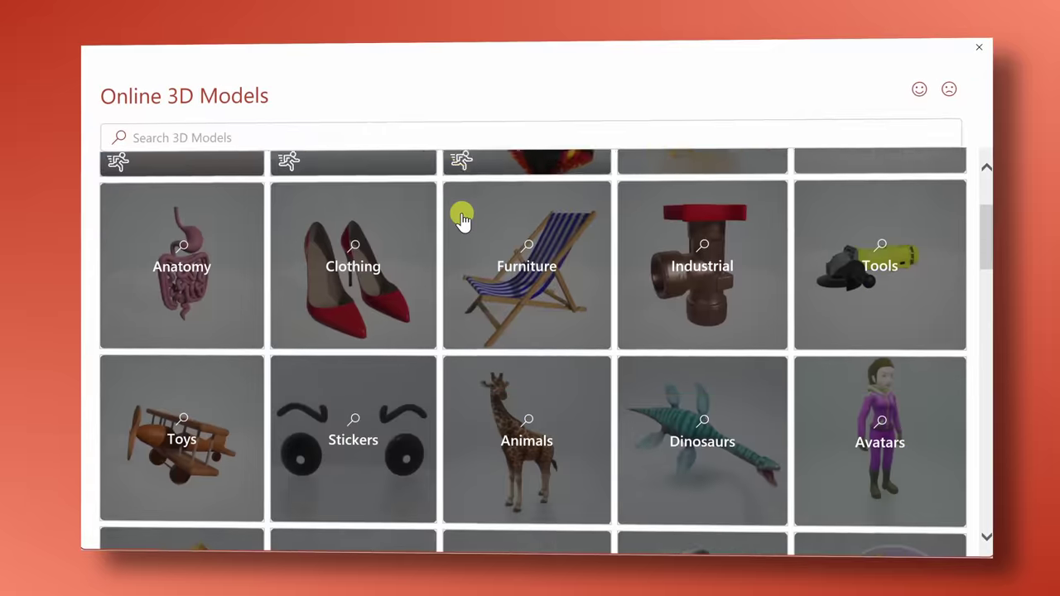
scroll(461, 220, down, 5)
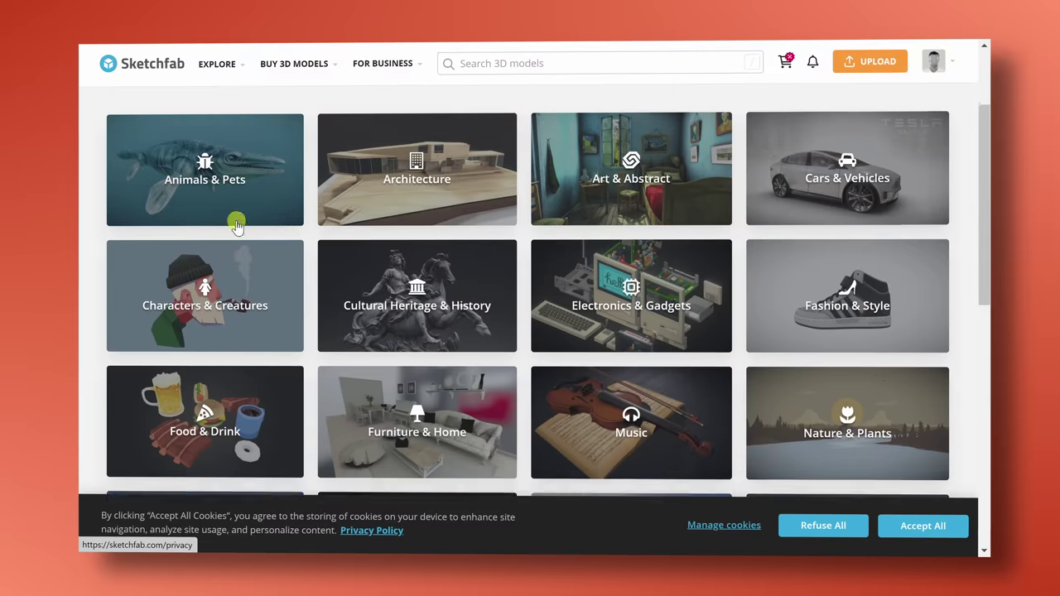
scroll(787, 240, down, 3)
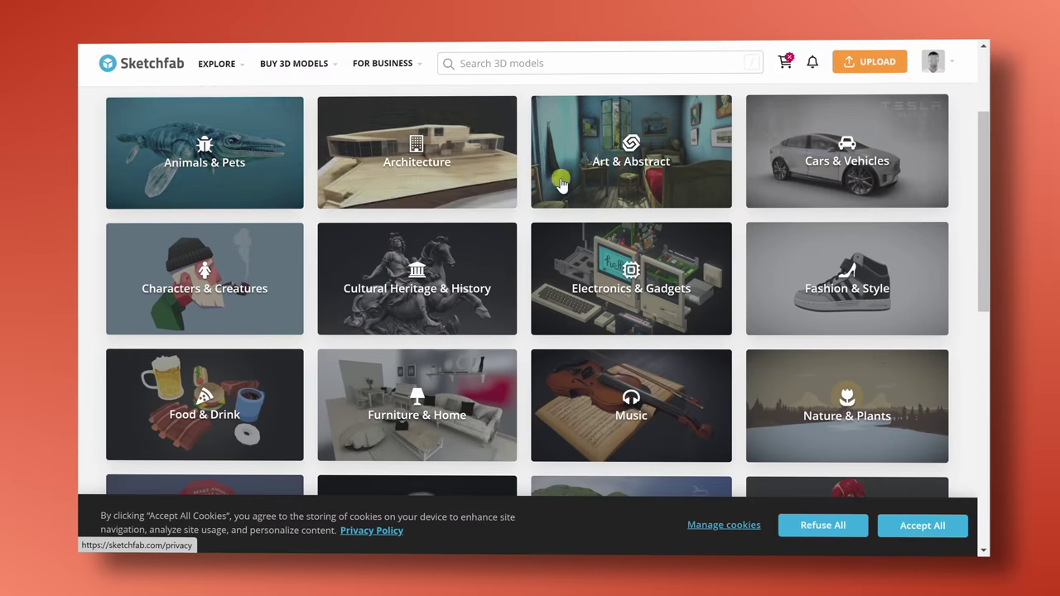
scroll(786, 241, down, 3)
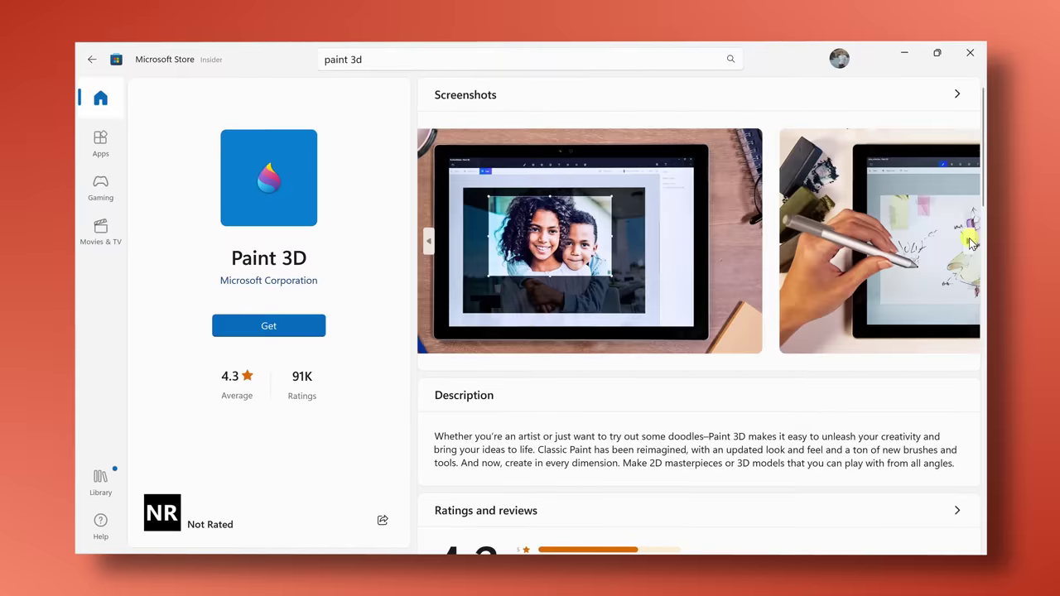
click(970, 242)
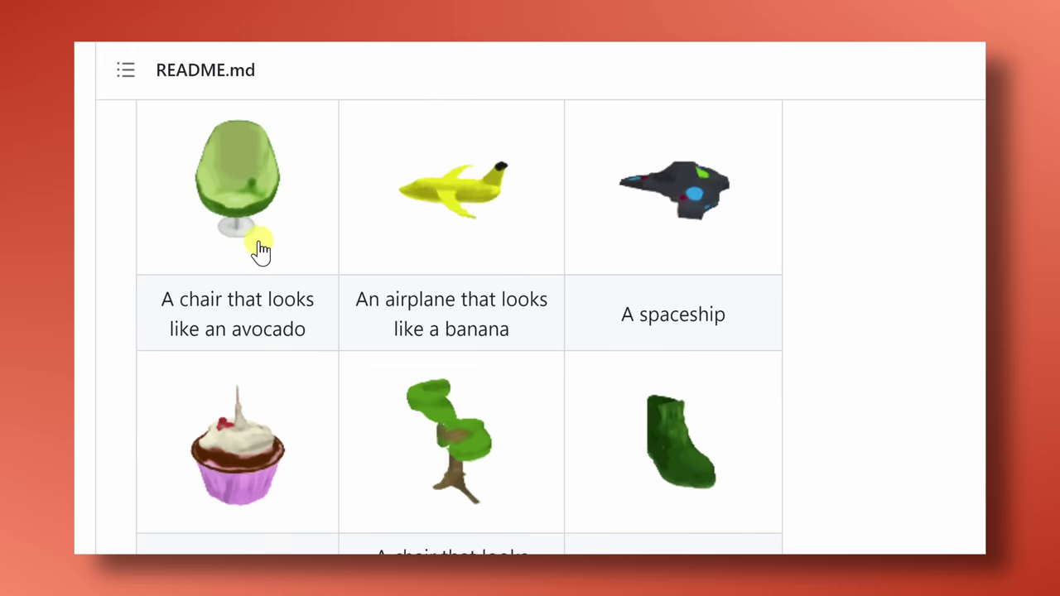
scroll(210, 307, up, 3)
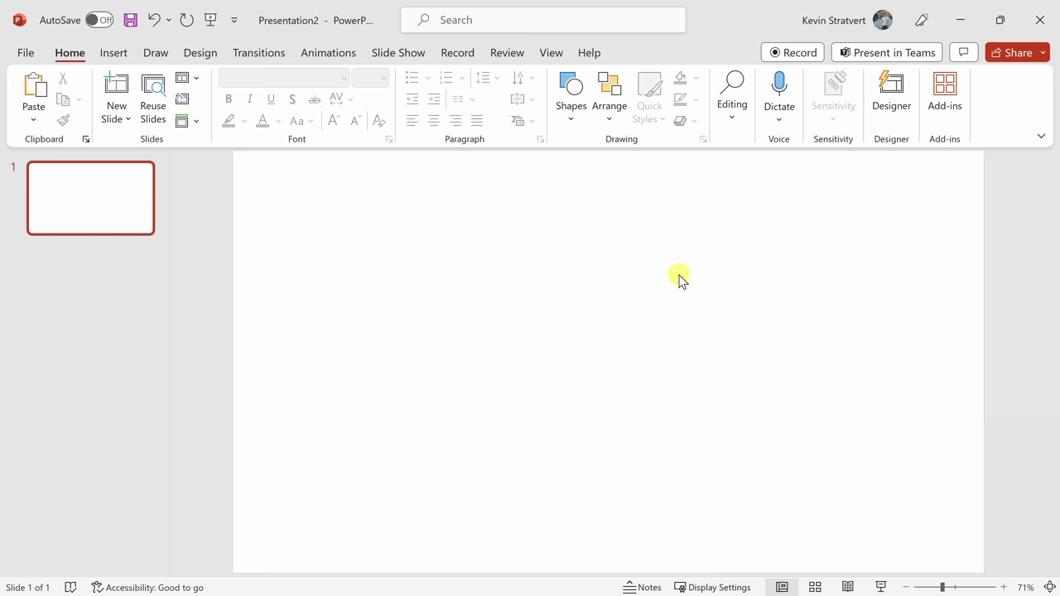
- Open the online Stock 3D Models library from the Insert tab's 3D Models menu
click(117, 54)
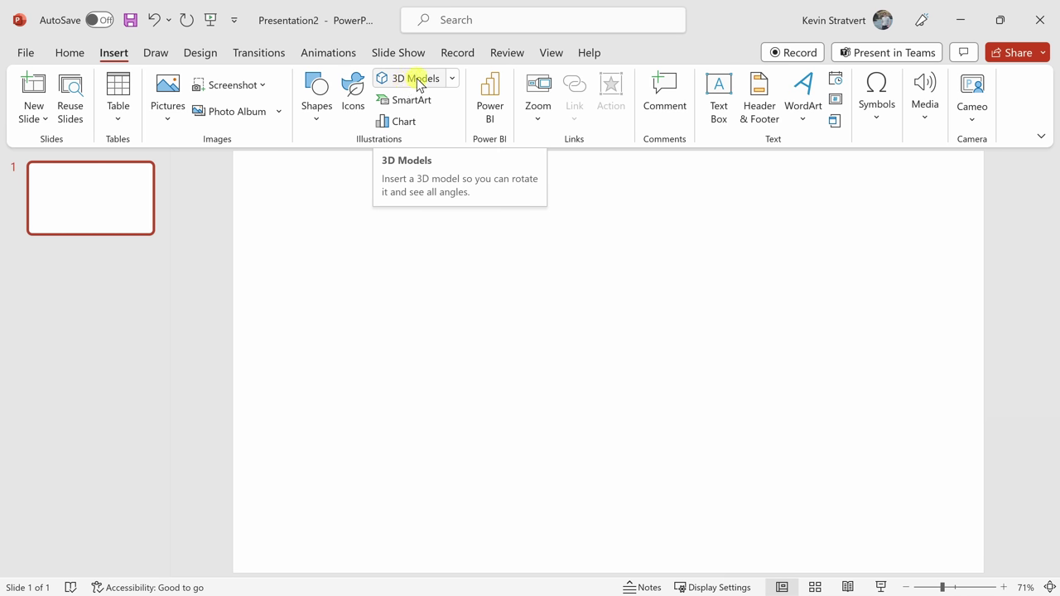
click(453, 78)
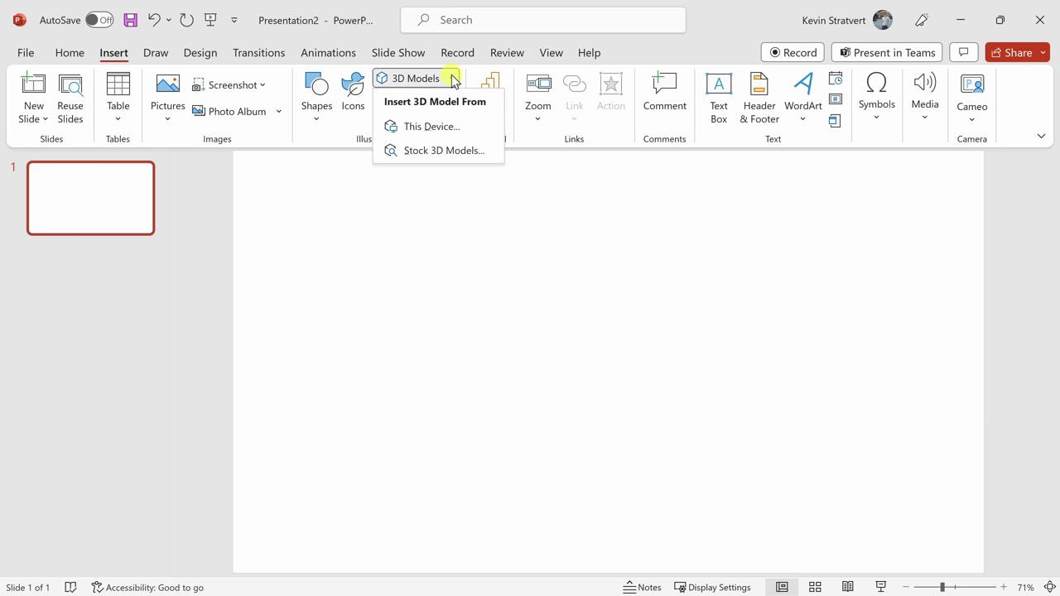
click(442, 150)
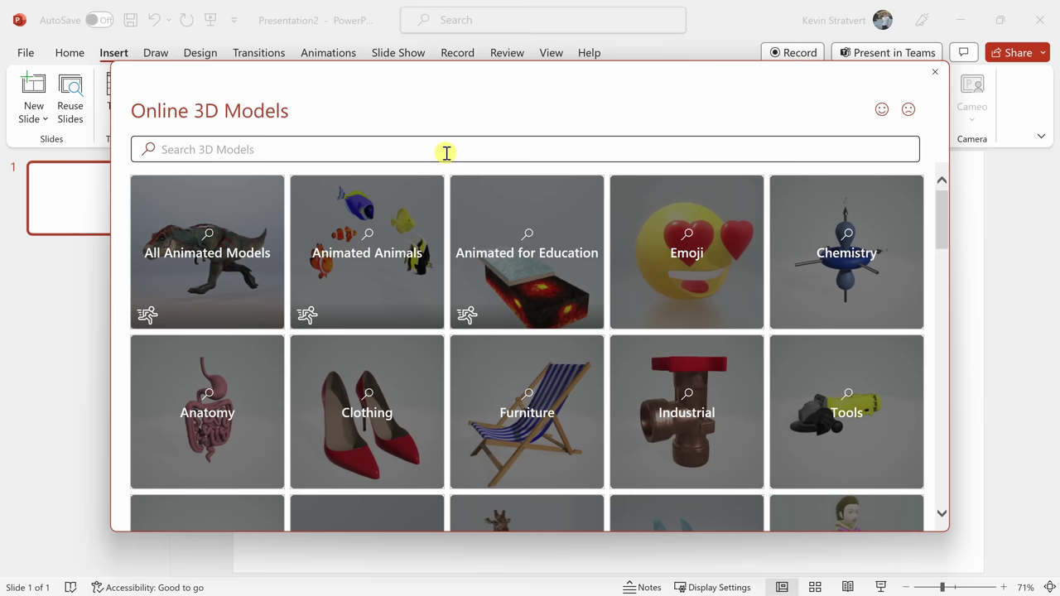
- Browse the Animated Animals category, then return to the model categories
scroll(466, 223, down, 6)
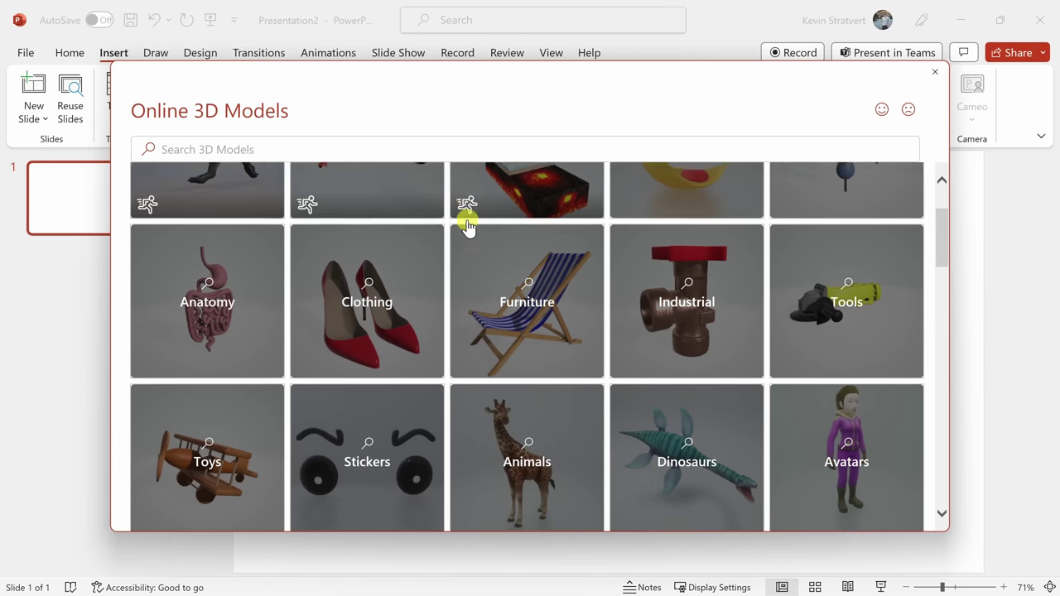
scroll(466, 223, down, 6)
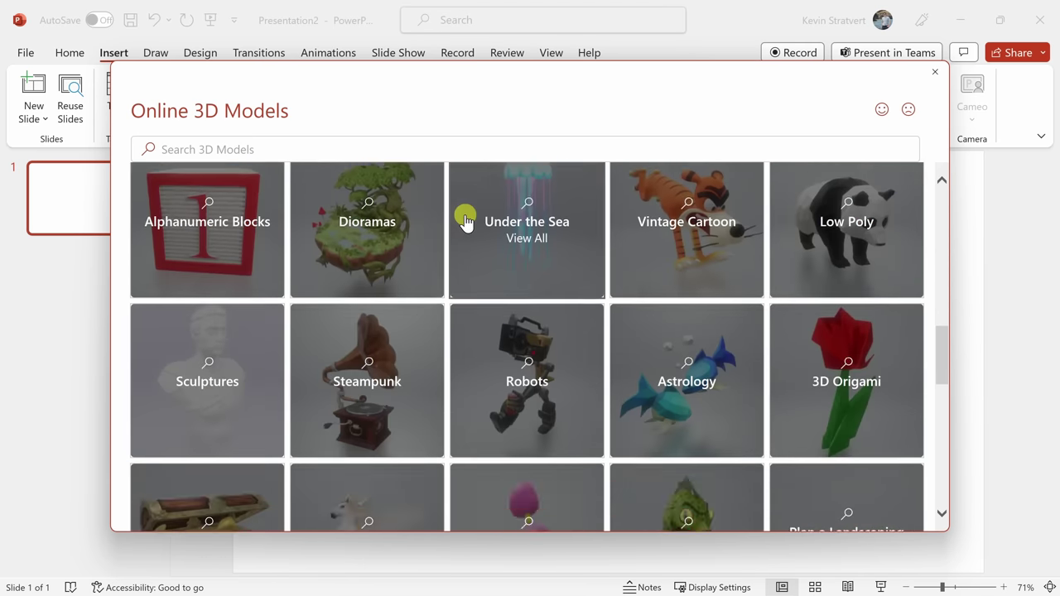
scroll(466, 223, up, 3)
scroll(466, 223, up, 8)
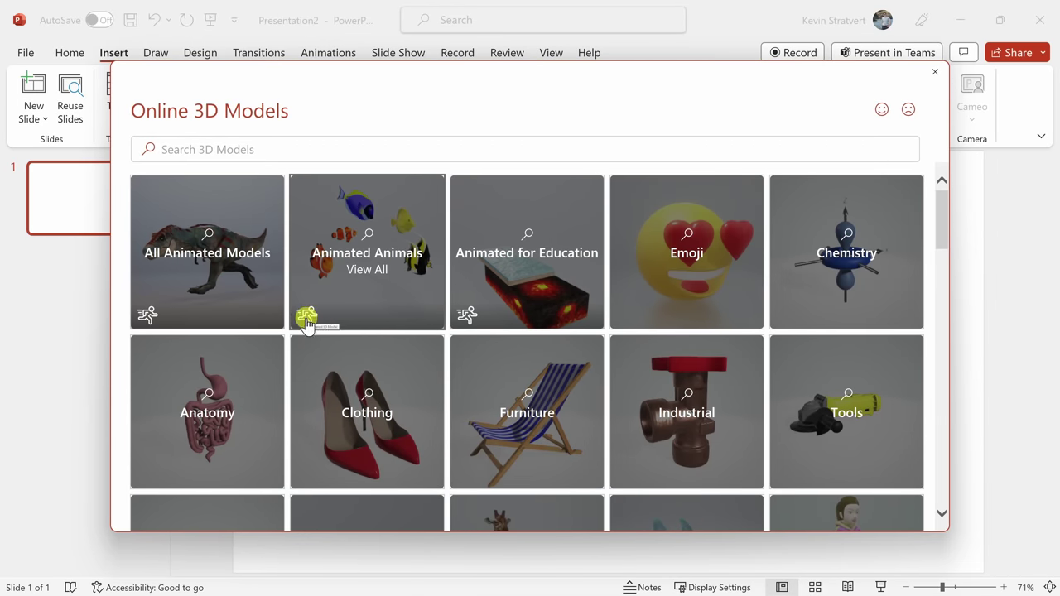
click(306, 321)
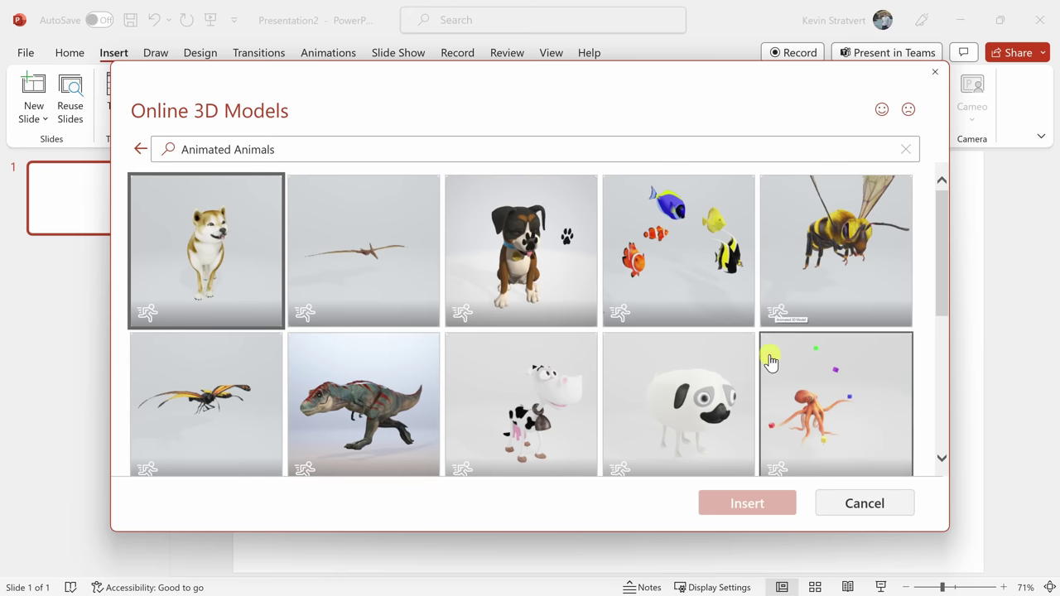
scroll(771, 359, down, 3)
scroll(387, 343, up, 3)
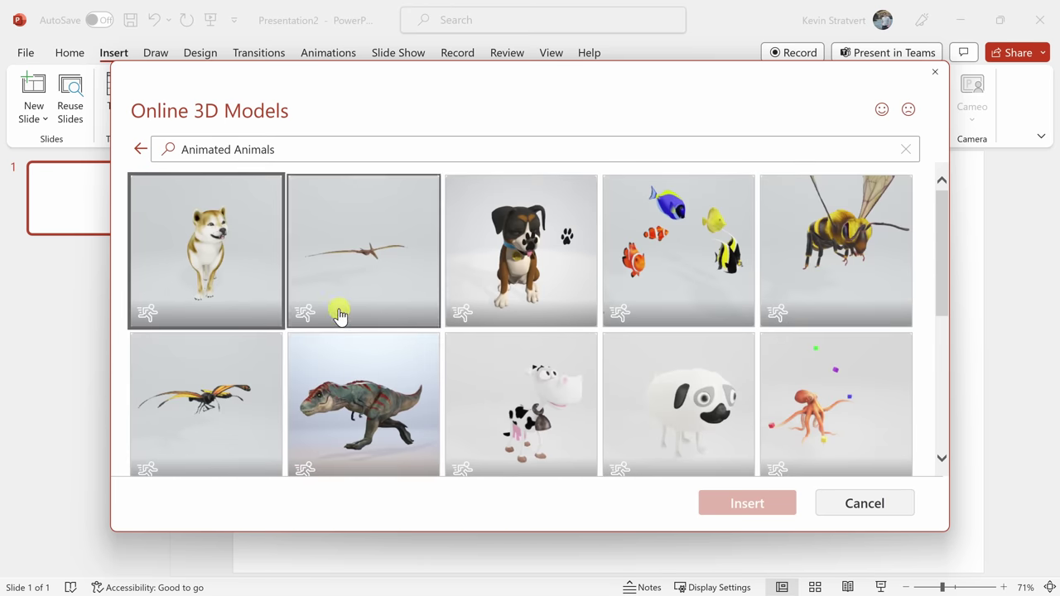
click(140, 149)
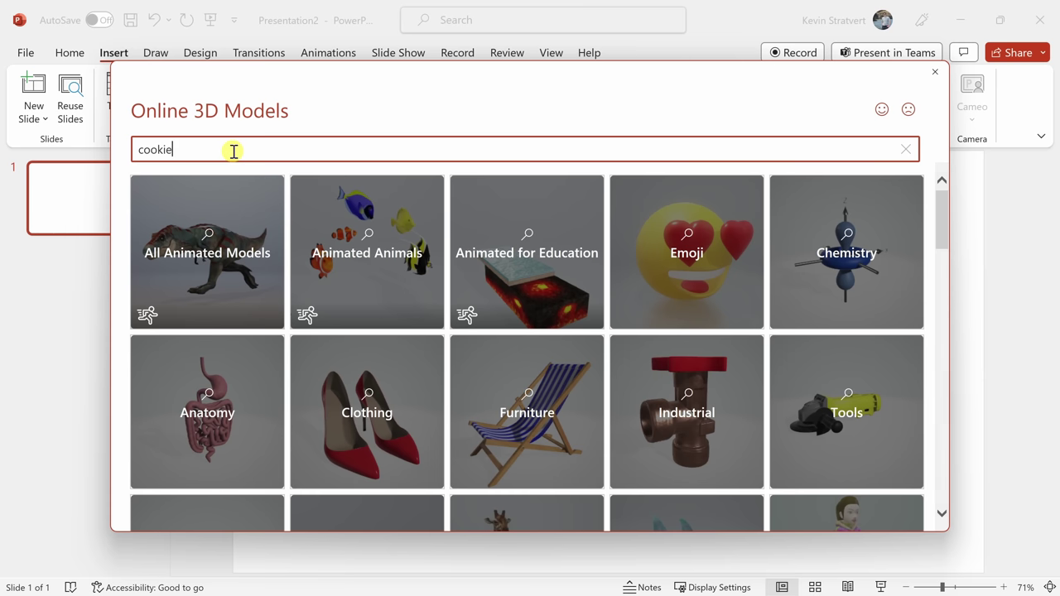
- Search the stock library for 'cookie' and insert the chocolate-chip cookie model
text(cookie)
key(Return)
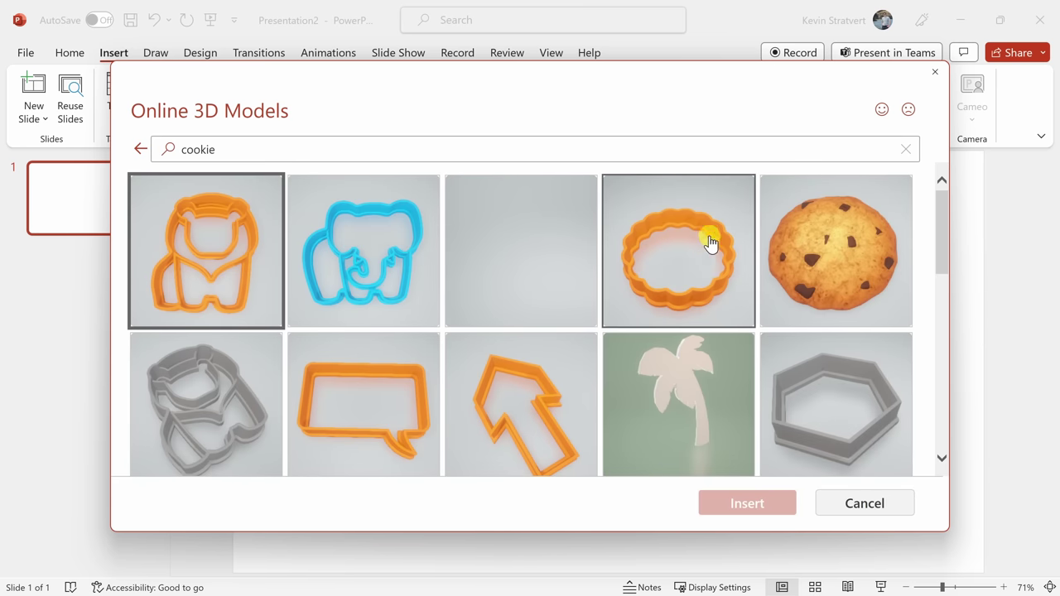
scroll(710, 247, down, 2)
scroll(518, 277, down, 8)
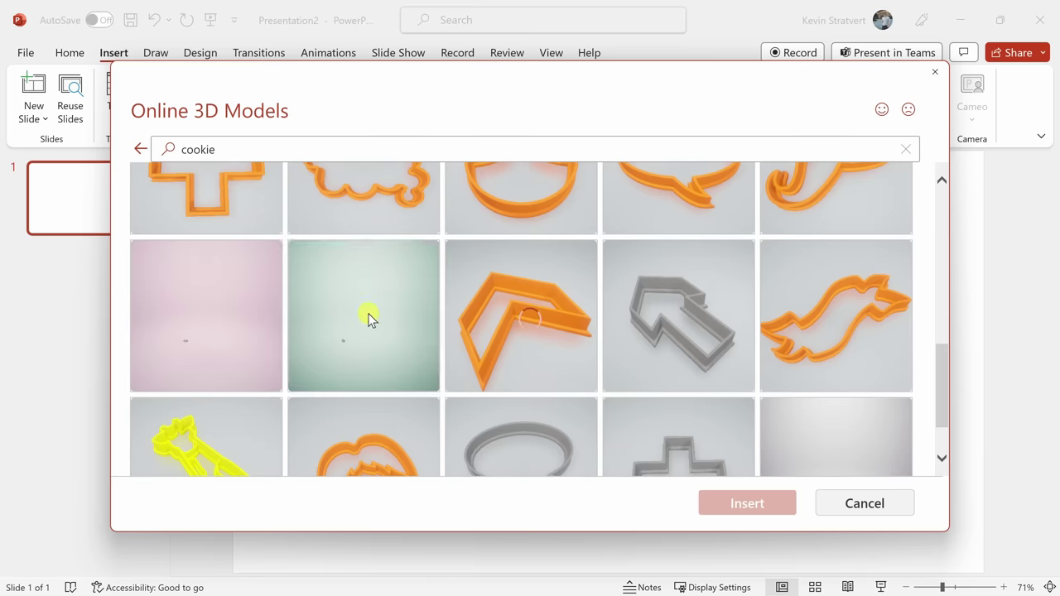
scroll(390, 315, down, 5)
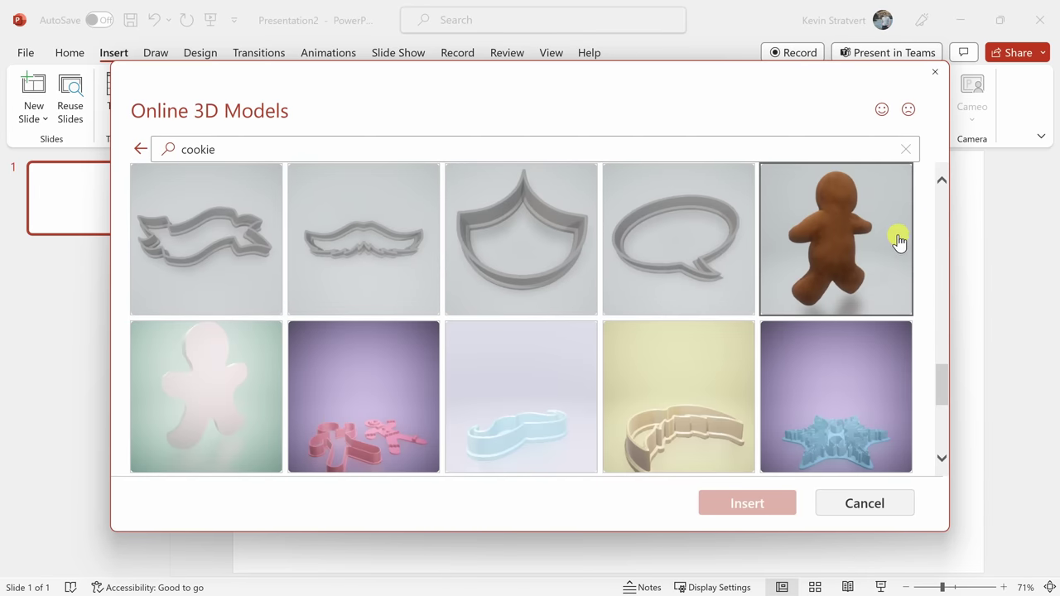
scroll(899, 237, down, 2)
scroll(844, 248, up, 10)
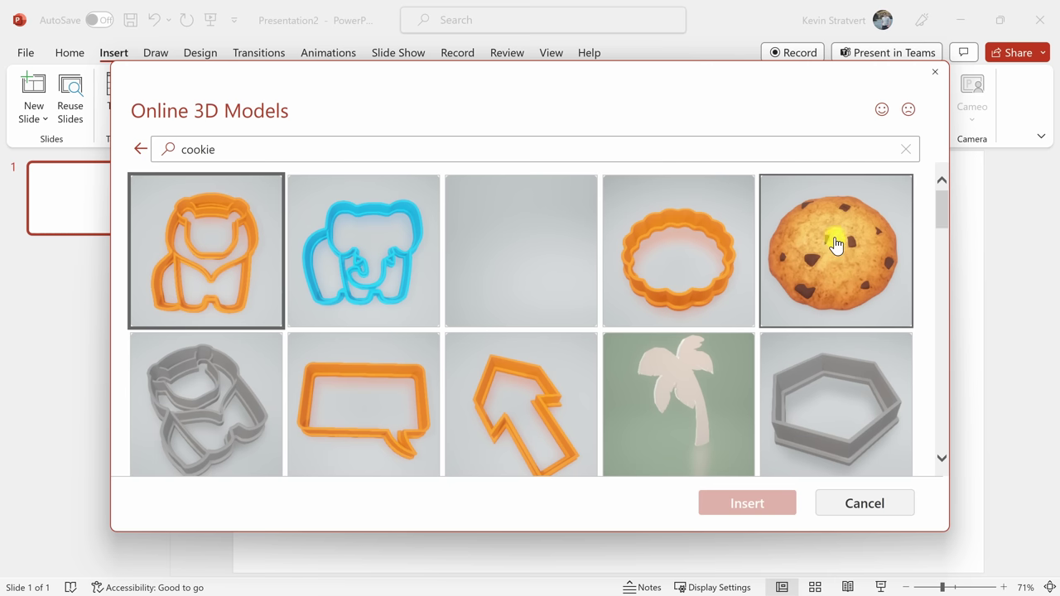
click(832, 240)
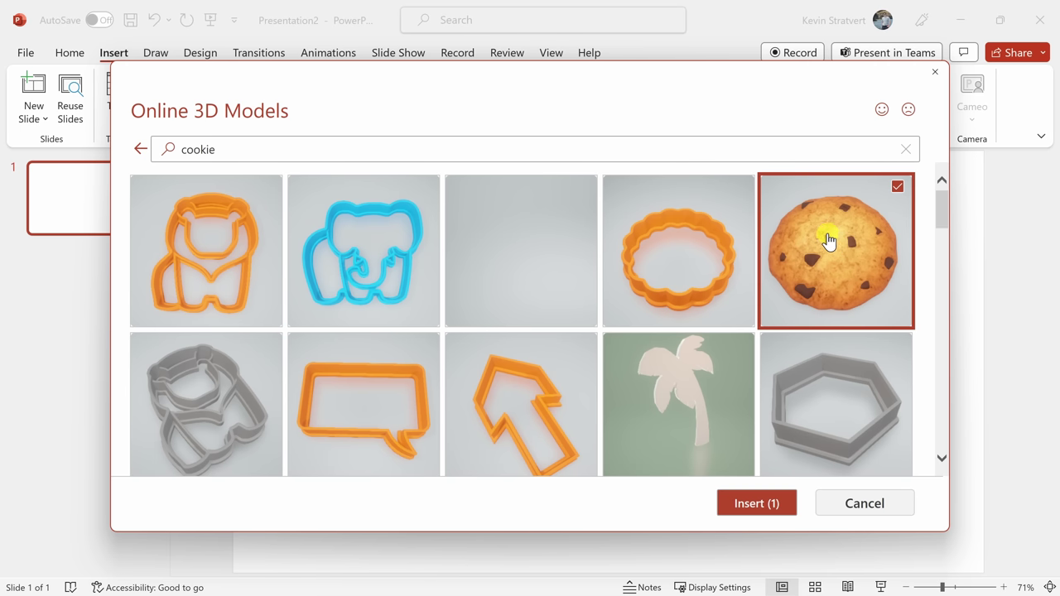
click(756, 504)
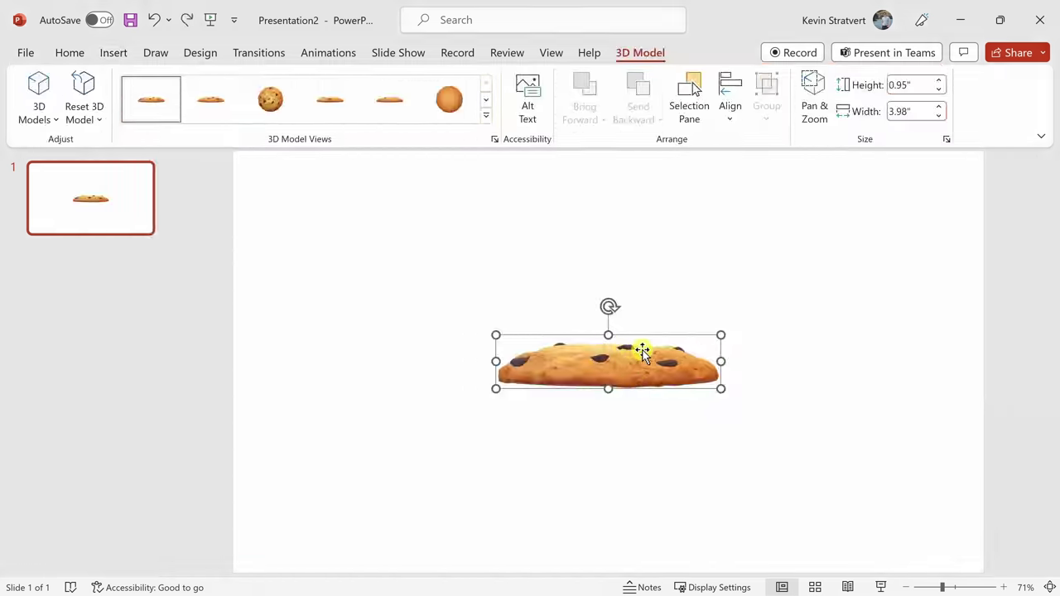
- Drag the 3D rotate handle to tilt the cookie's chocolate-chip top toward the viewer
mouse_move(615, 356)
mouse_down()
mouse_move(625, 367)
mouse_move(609, 365)
mouse_up()
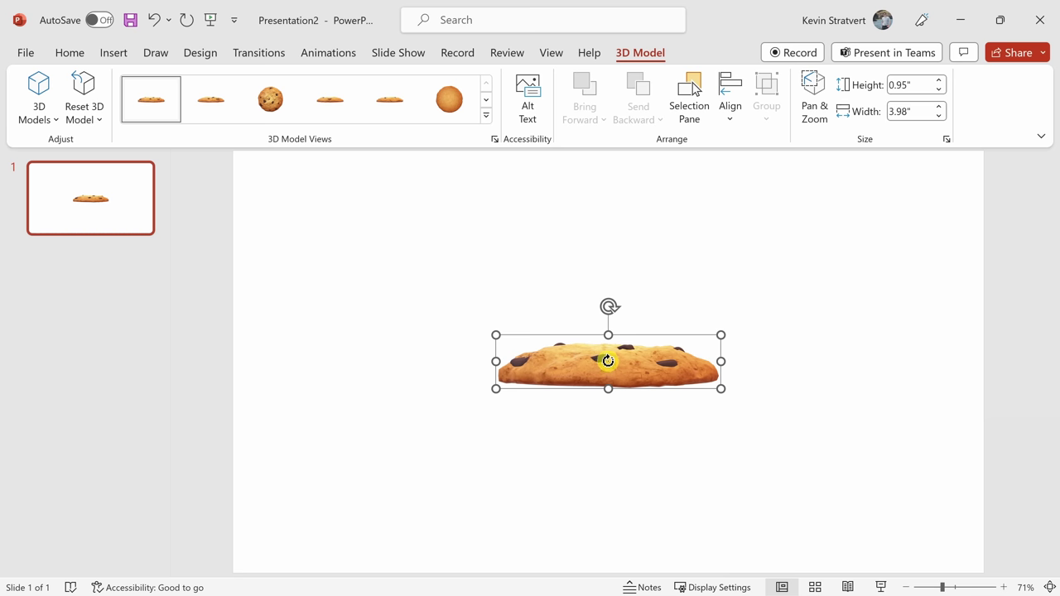
drag(608, 360, 630, 401)
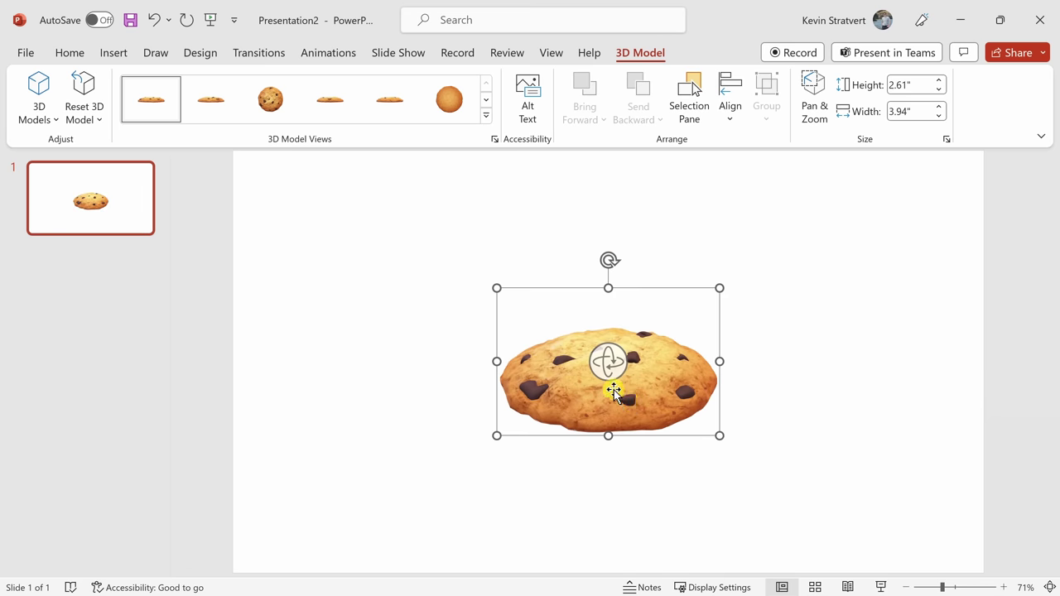
mouse_move(610, 365)
mouse_down()
mouse_move(634, 402)
mouse_move(612, 433)
mouse_move(579, 395)
mouse_move(587, 357)
mouse_move(623, 371)
mouse_up()
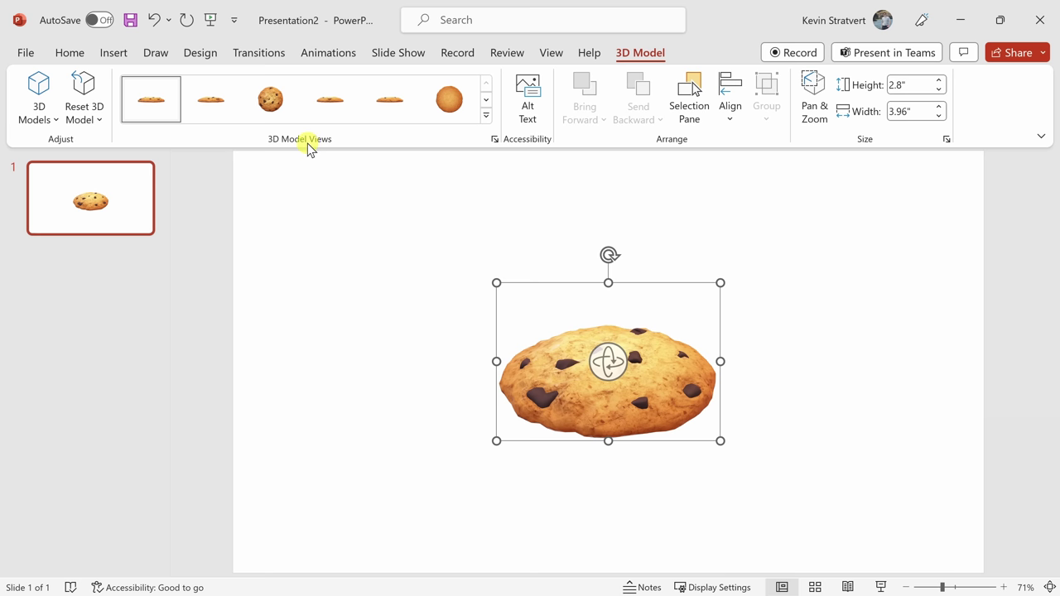
- Try several 3D Model Views, then apply the tilted top view (X 90°, Y 60°, Z 90°)
click(274, 108)
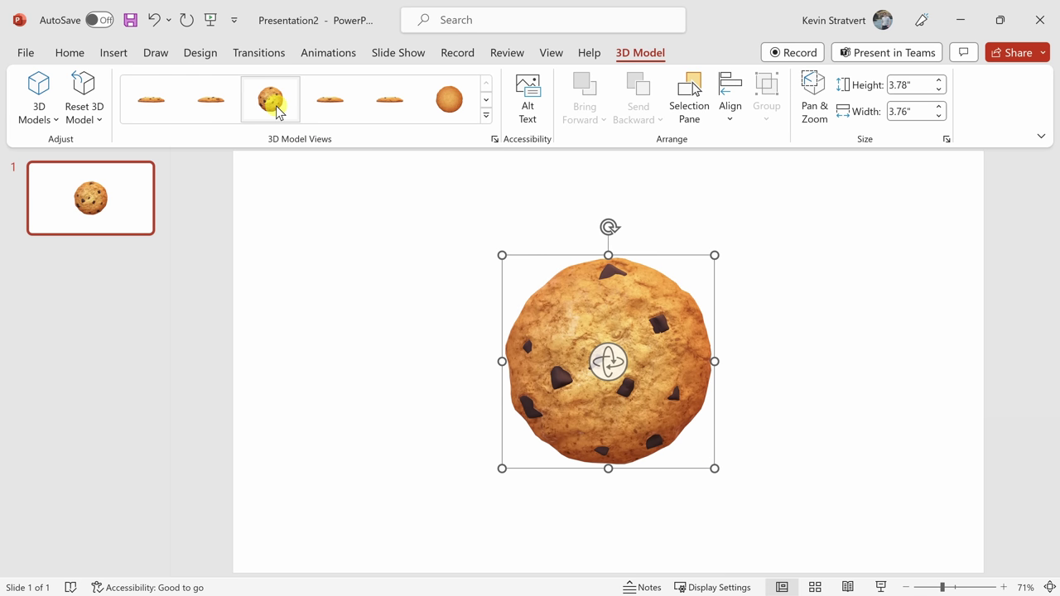
click(388, 104)
click(445, 101)
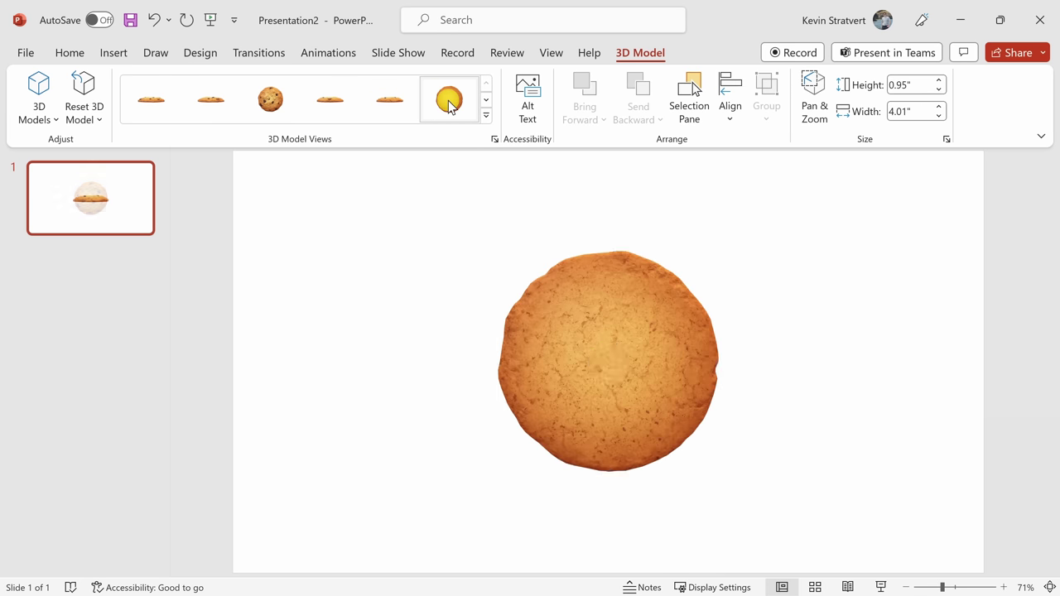
click(487, 115)
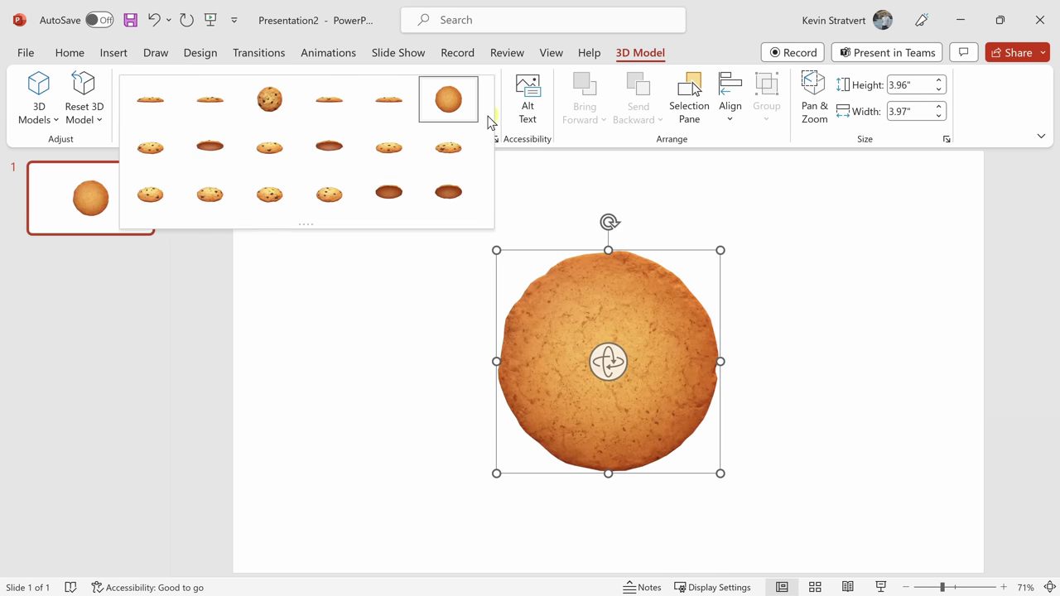
click(271, 196)
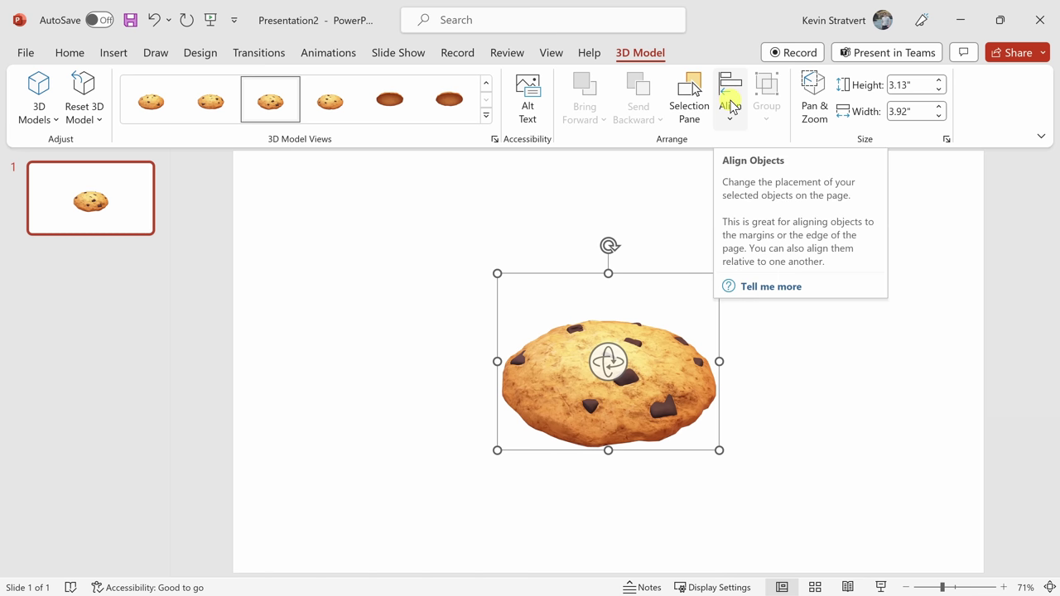
click(494, 139)
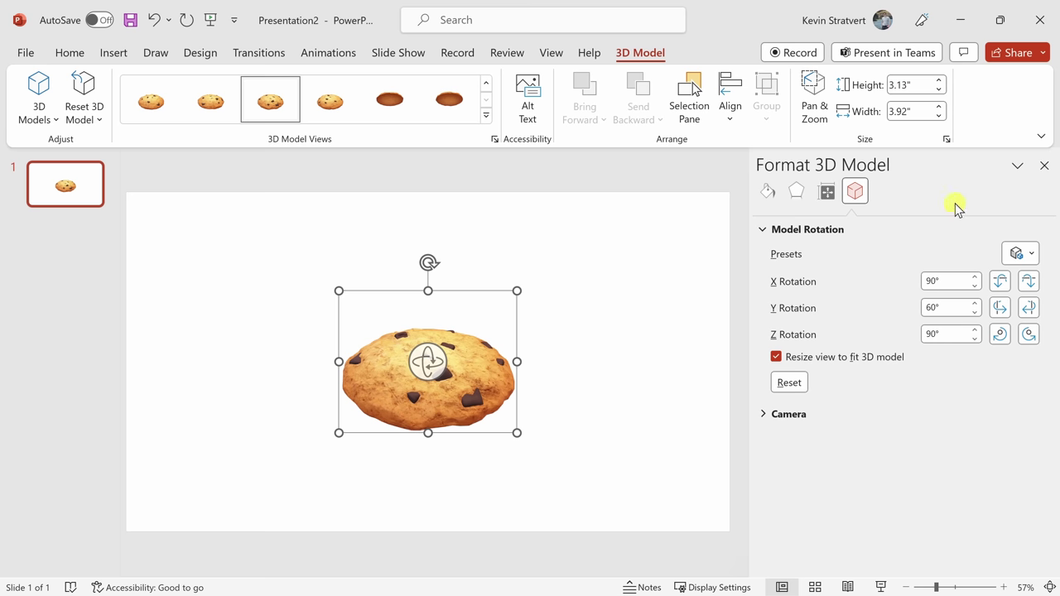
- Nudge the X rotation to 100° and back to 90°, browsing rotation presets without applying one
click(977, 276)
click(975, 287)
click(1030, 256)
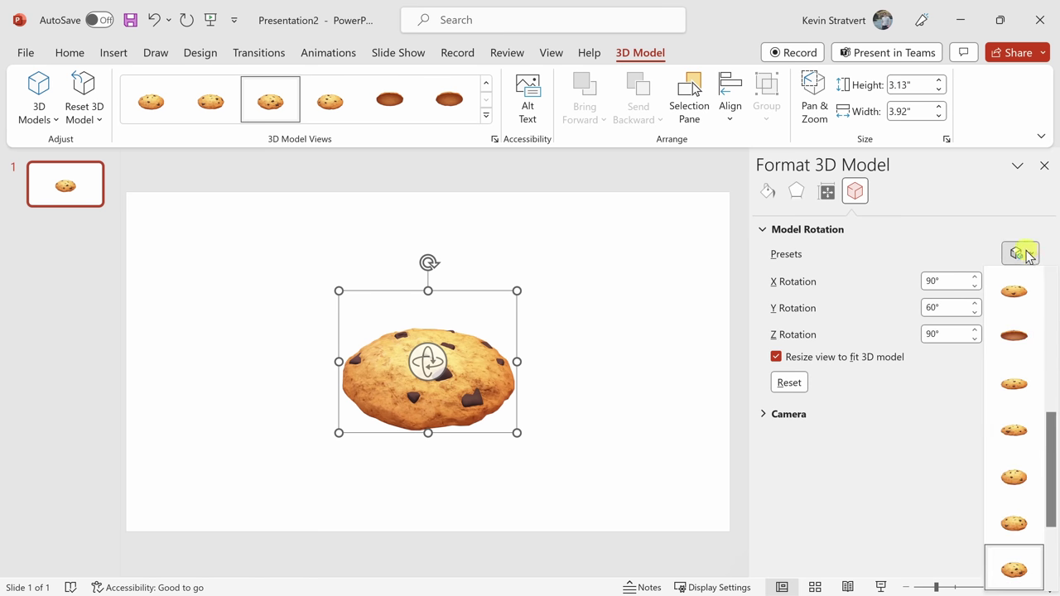
scroll(1017, 410, up, 5)
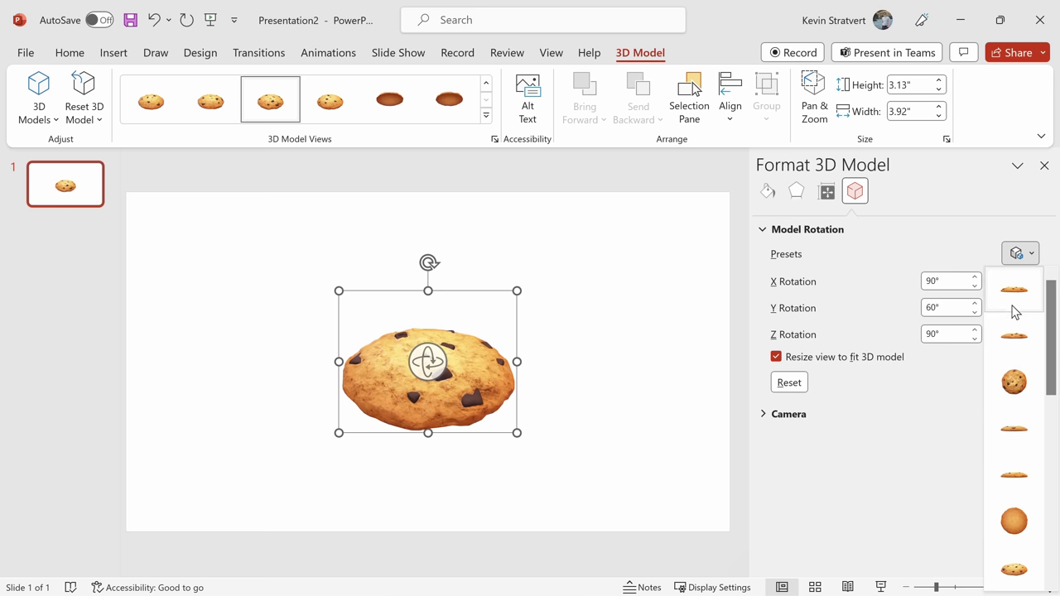
click(907, 468)
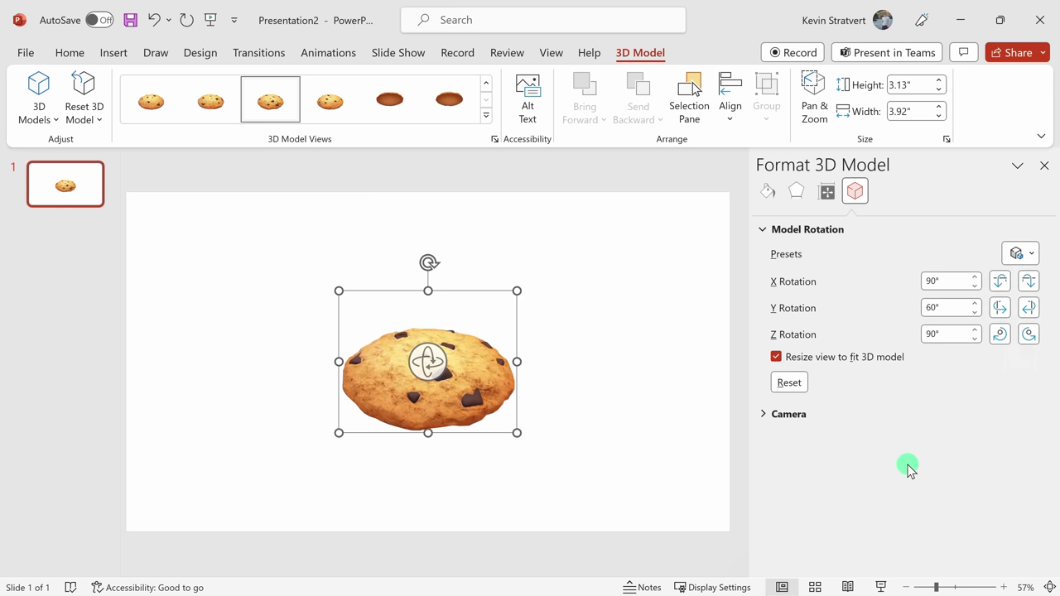
- Give the cookie a Perspective shadow, tilt it slightly, and close the Format 3D Model pane
click(795, 192)
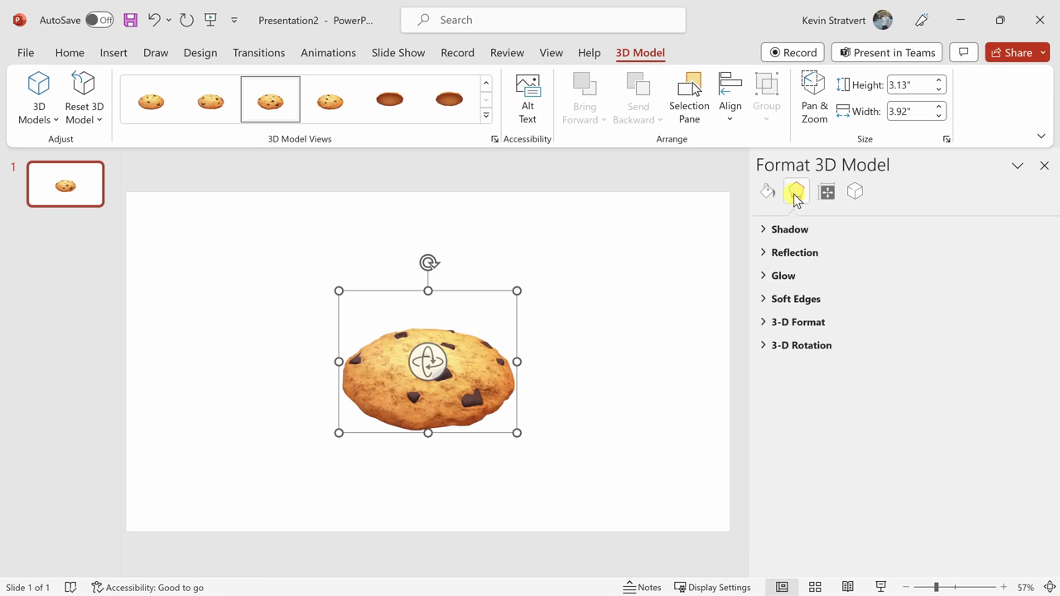
click(763, 231)
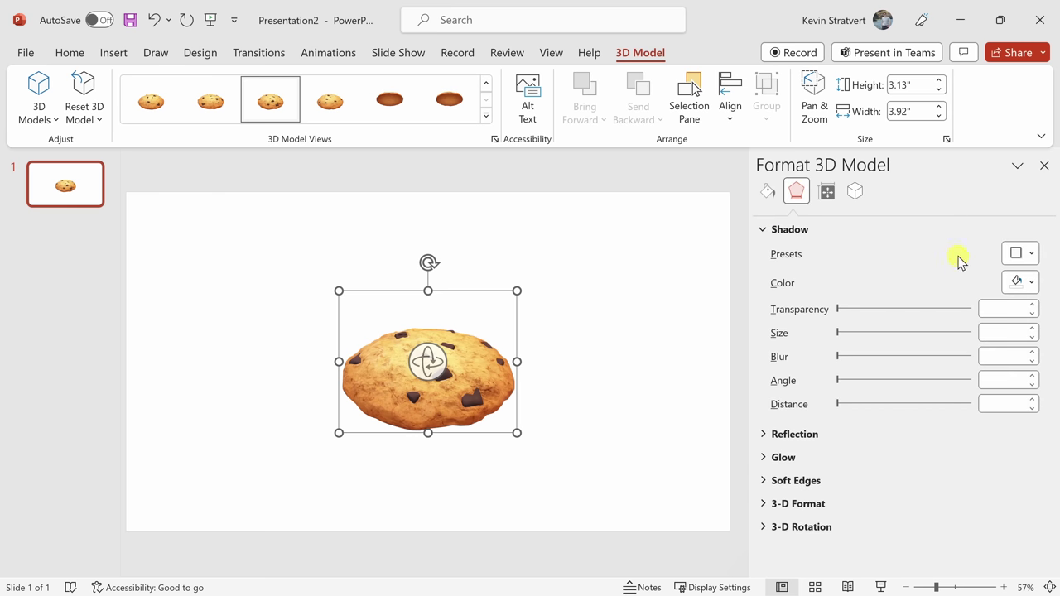
click(1016, 256)
scroll(944, 467, down, 3)
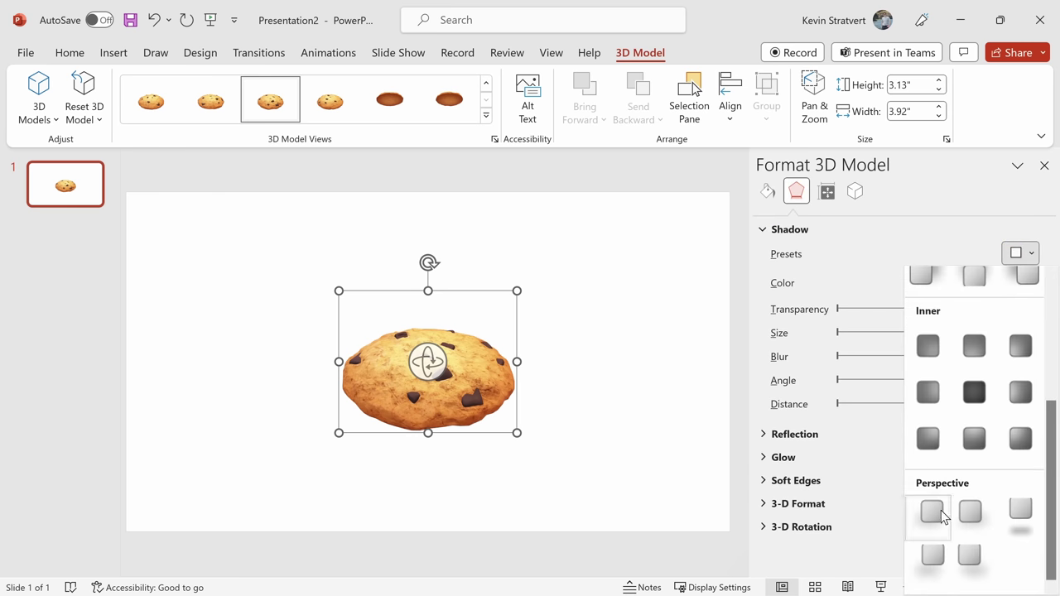
click(939, 511)
drag(427, 361, 419, 405)
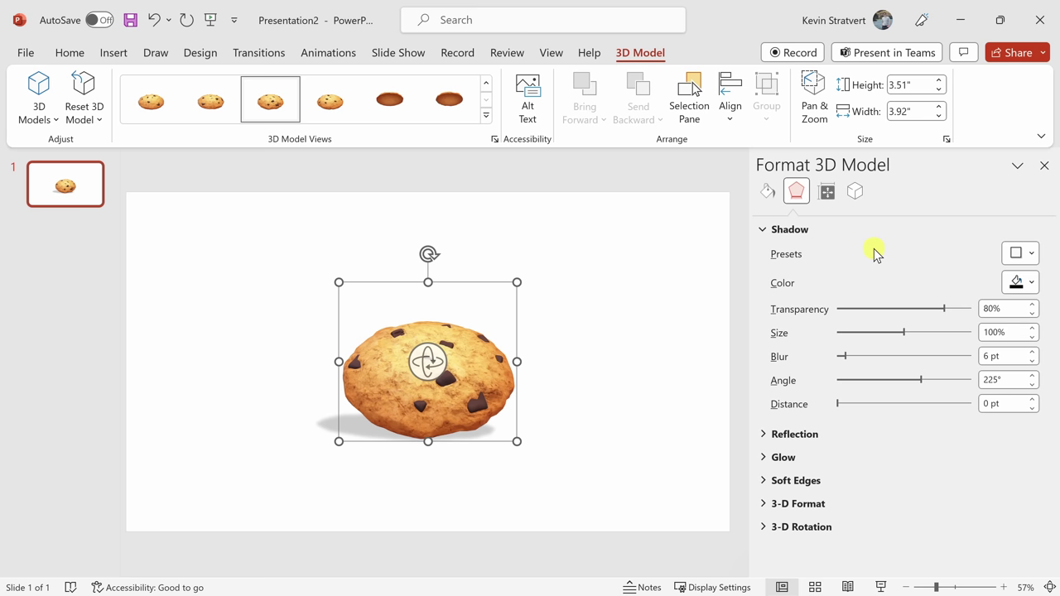
click(1044, 169)
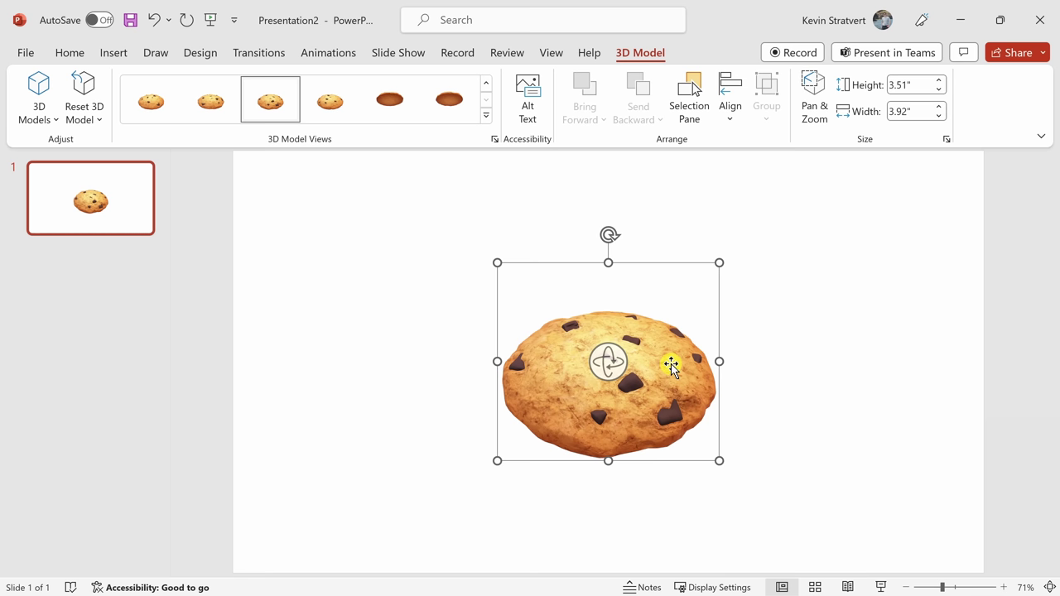
- Expand the Animations gallery to show its 3D effects for the cookie
click(329, 53)
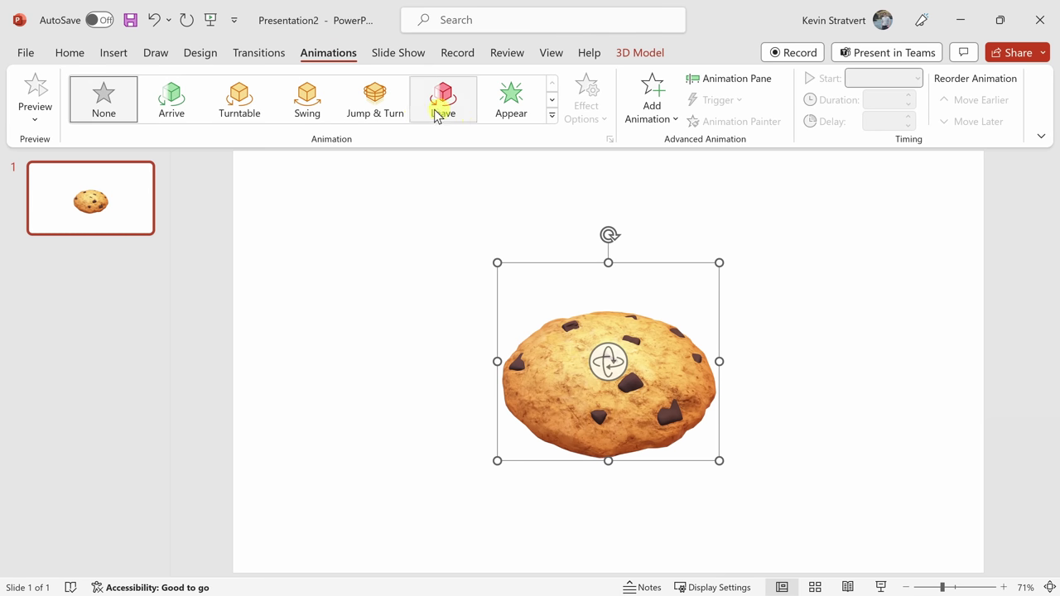
click(552, 116)
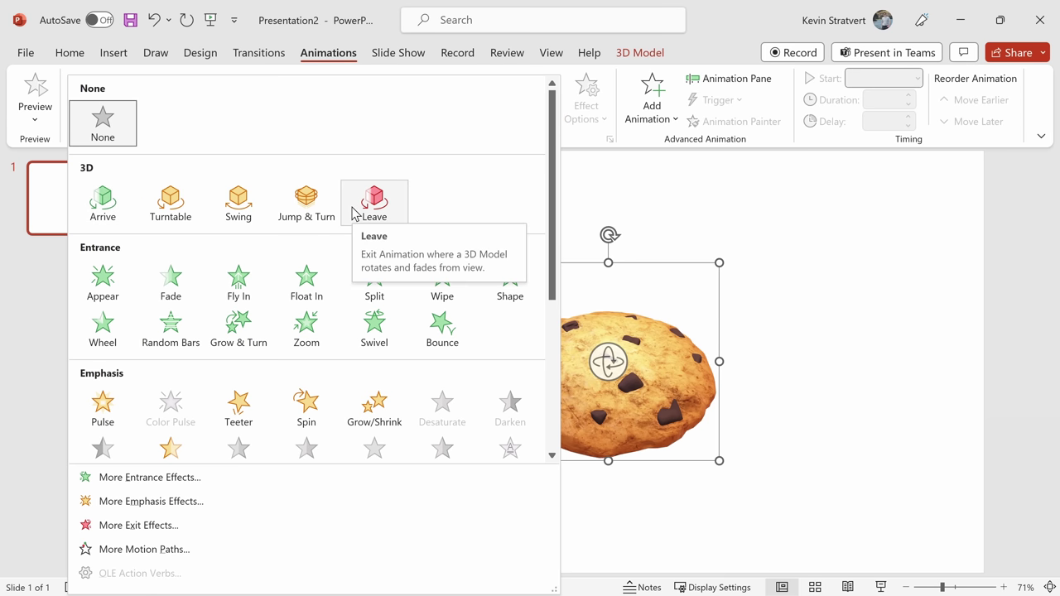
- Preview Arrive, Turntable and Swing, then give the cookie a 2-second Jump & Turn animation
click(102, 202)
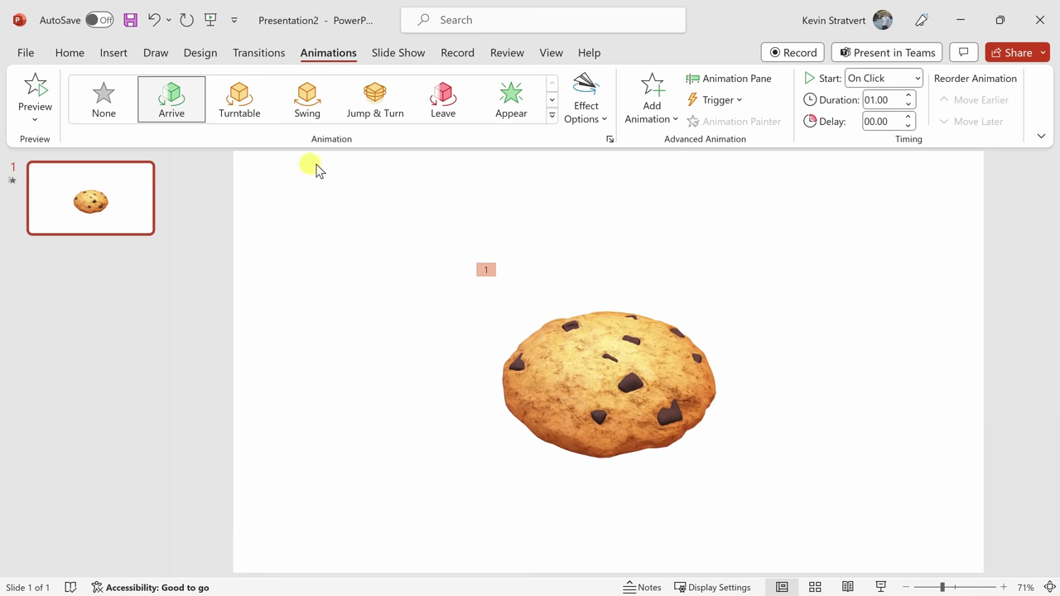
click(240, 114)
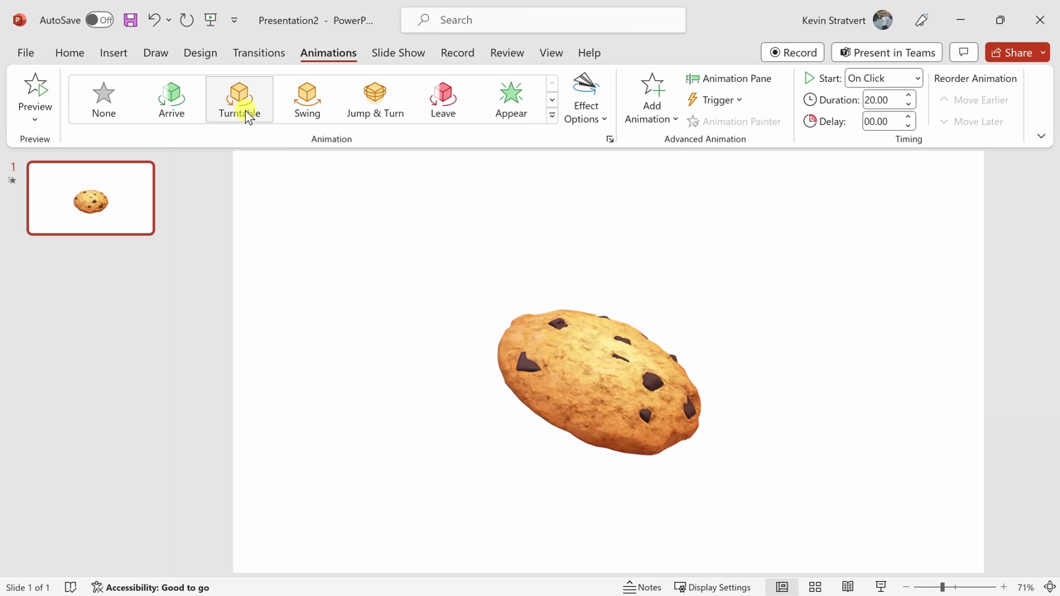
click(308, 101)
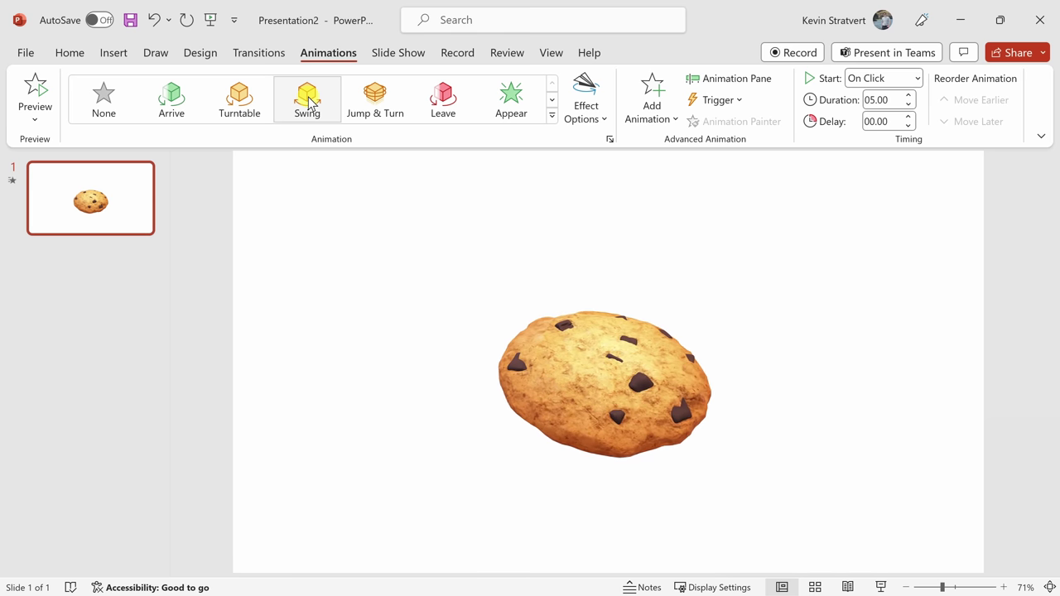
click(372, 100)
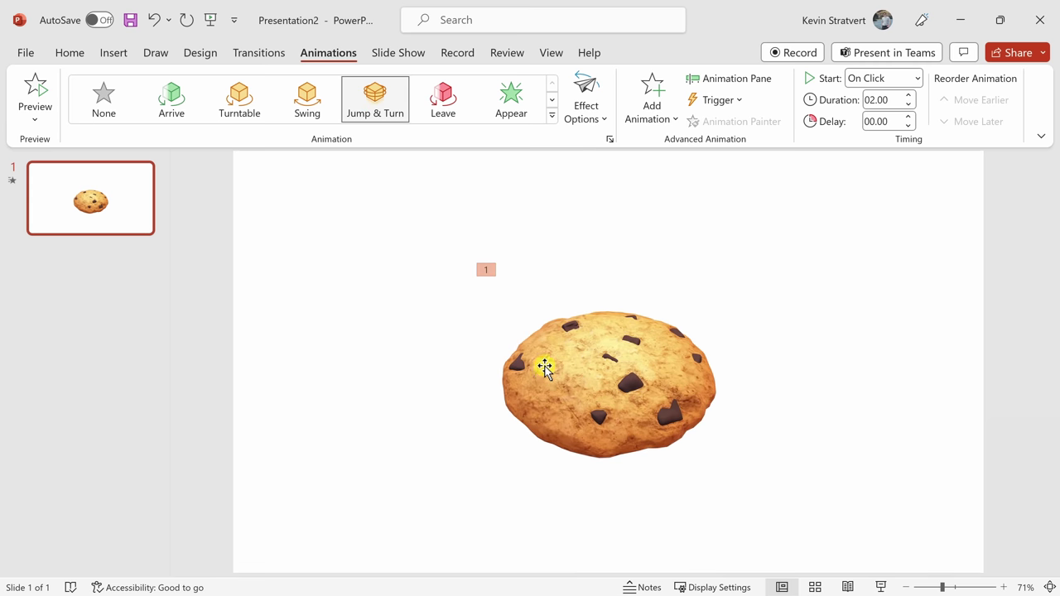
click(592, 116)
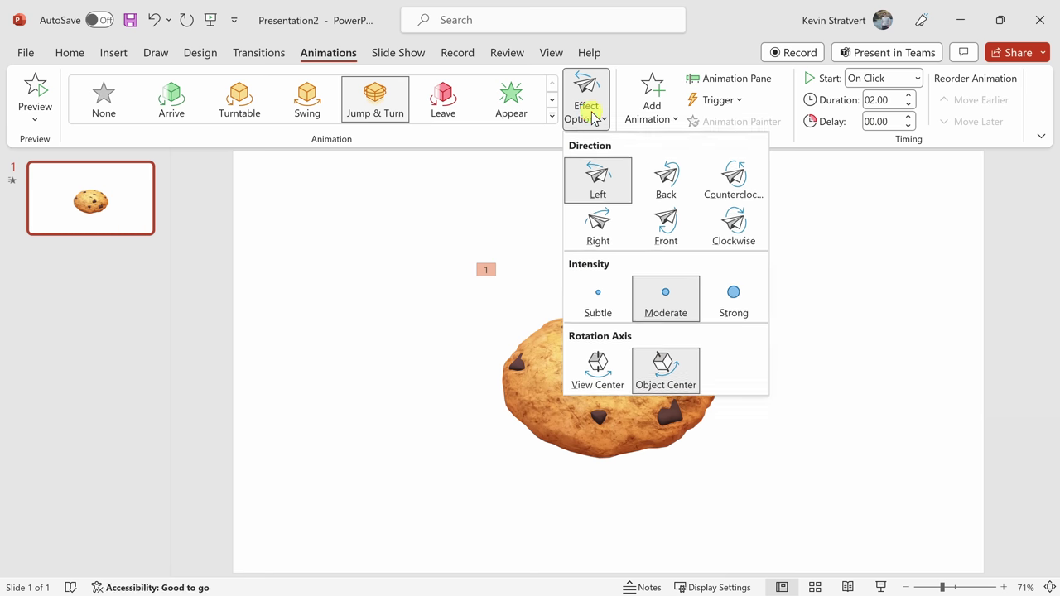
- Dismiss the Effect Options list and duplicate slide 1 with Ctrl+D
click(666, 220)
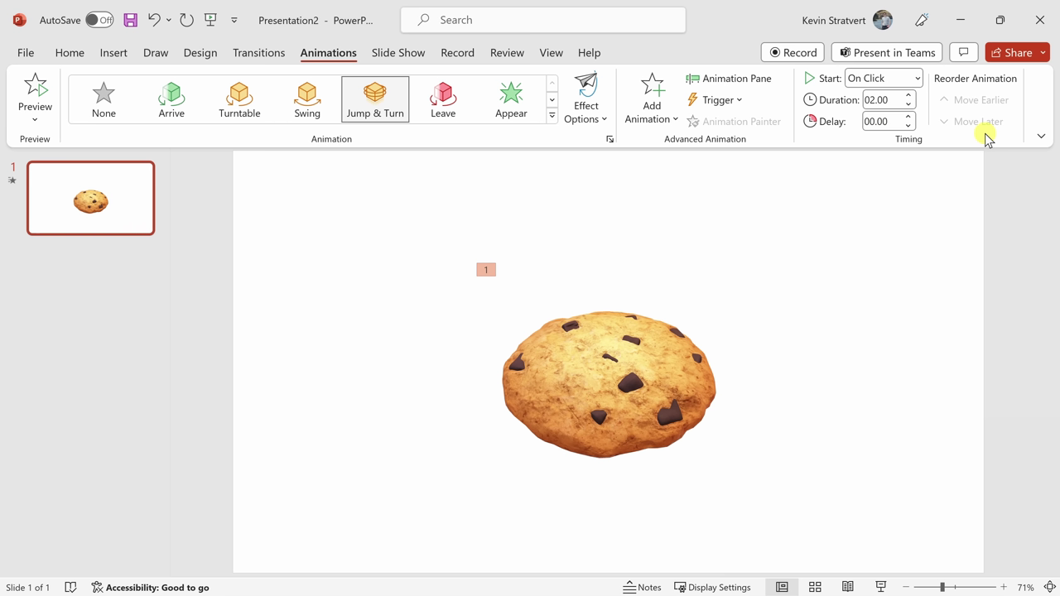
click(113, 192)
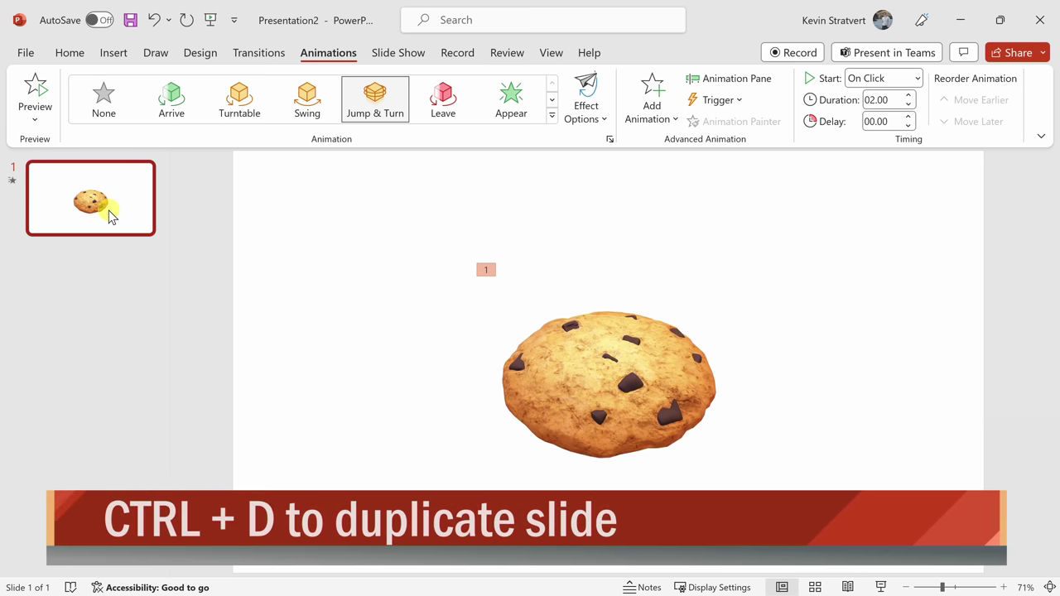
key(ctrl+d)
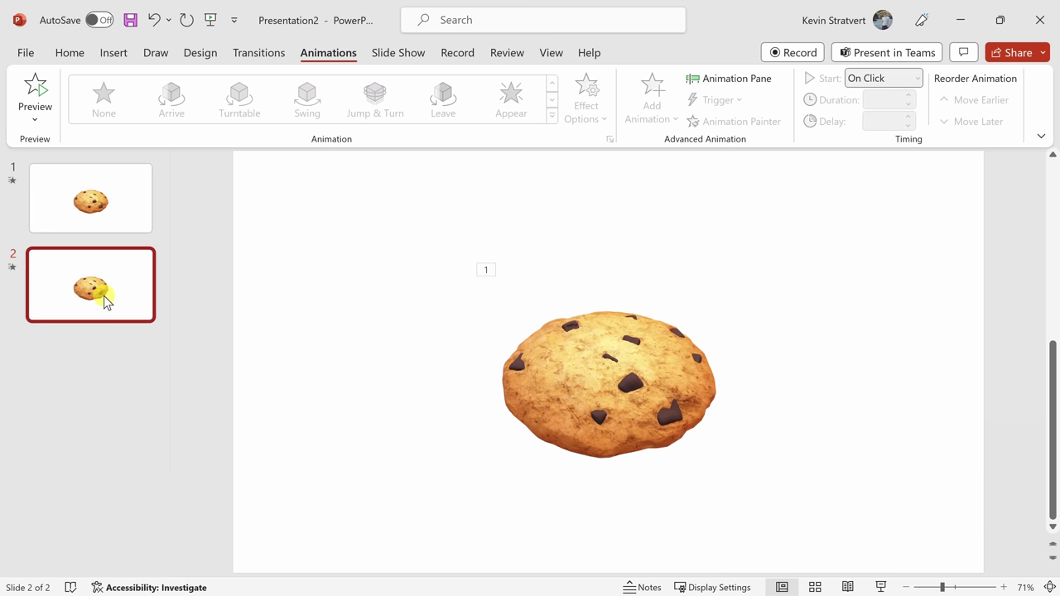
- On slide 2, enlarge the cookie, turn it nearly edge-on, and move it to the centre
click(601, 378)
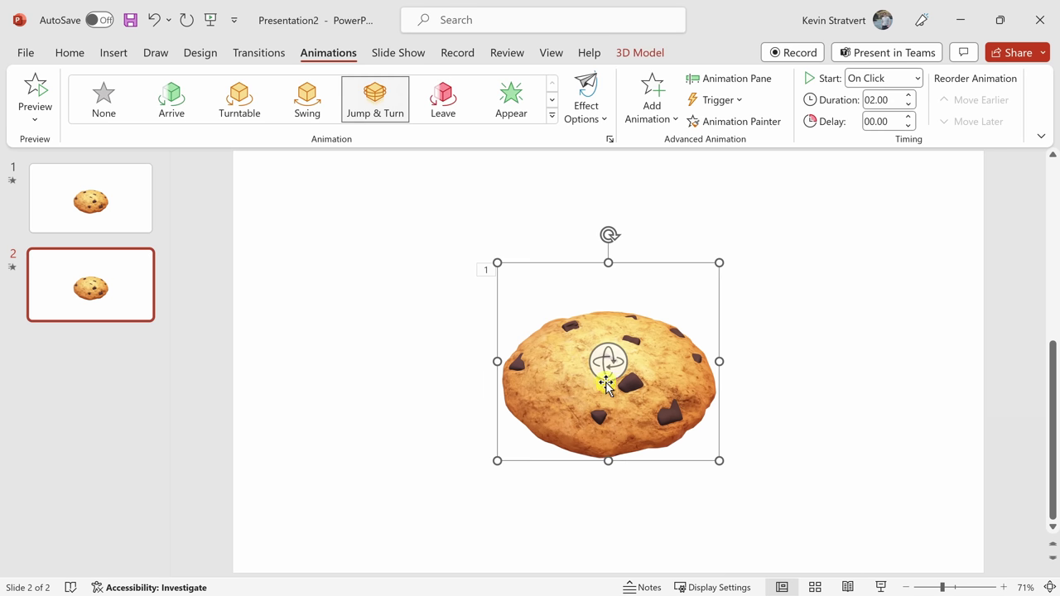
drag(718, 460, 762, 351)
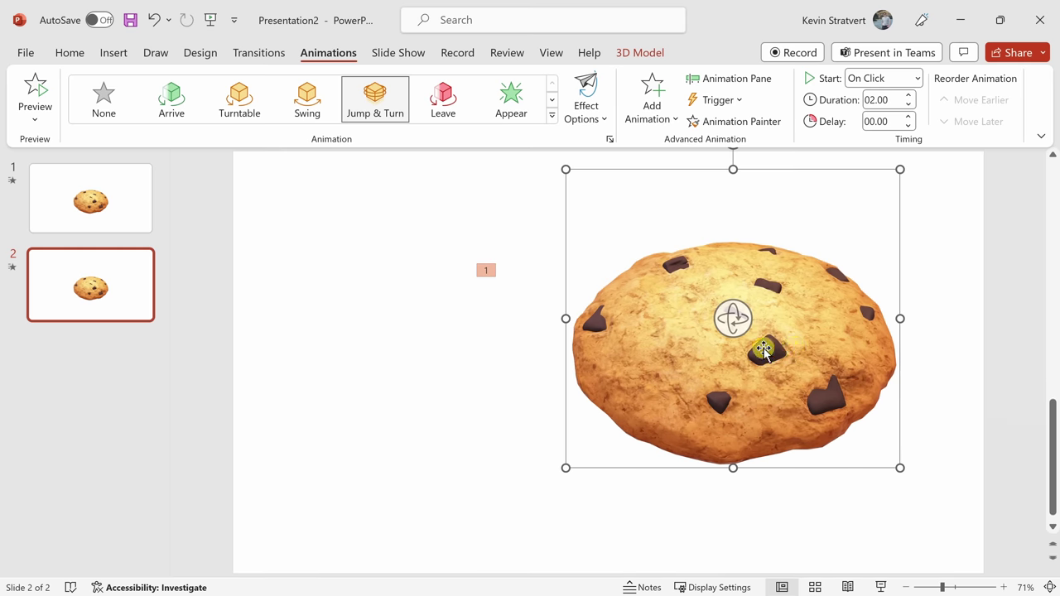
drag(729, 318, 866, 256)
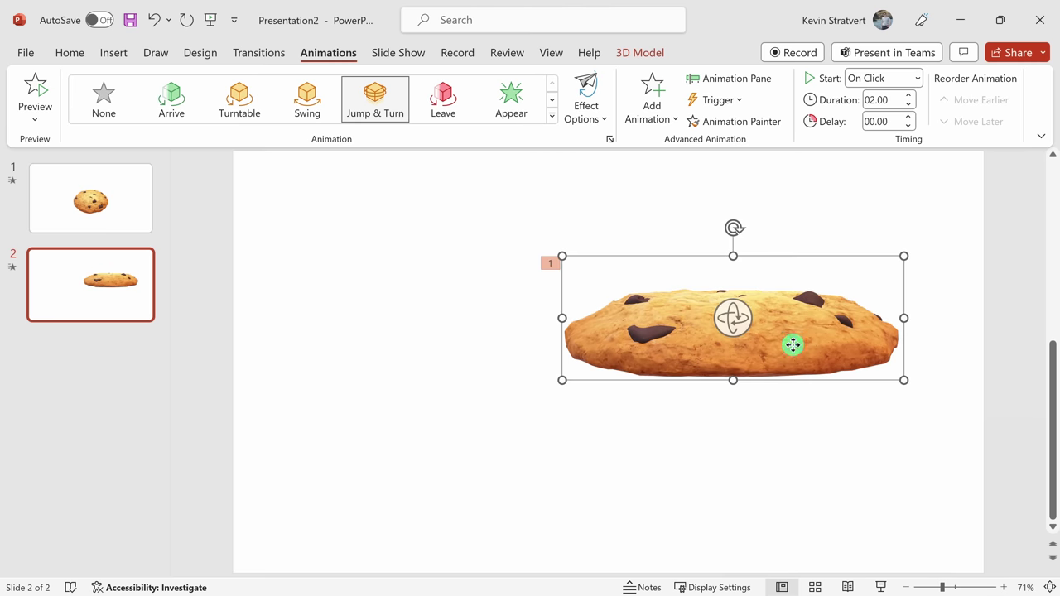
drag(792, 345, 603, 350)
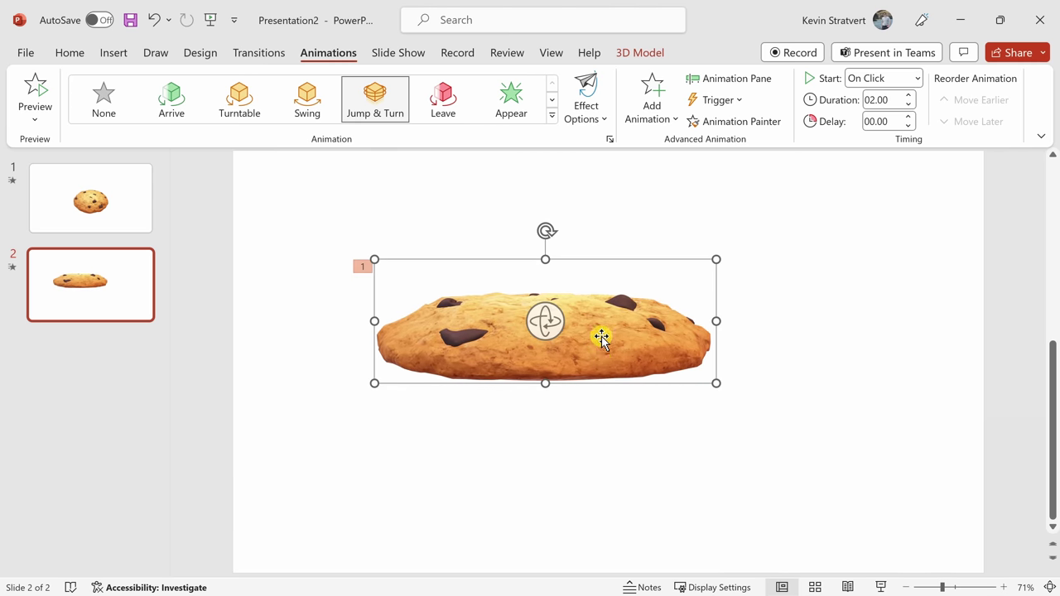
- Apply a Morph transition to slide 2 and preview the round cookie morphing flat
click(276, 63)
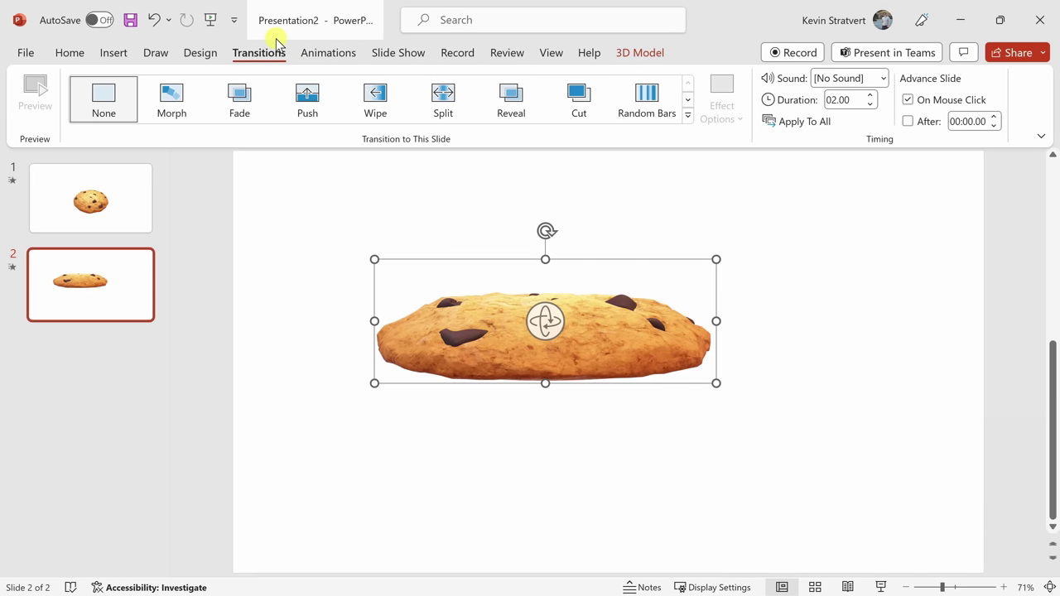
click(171, 99)
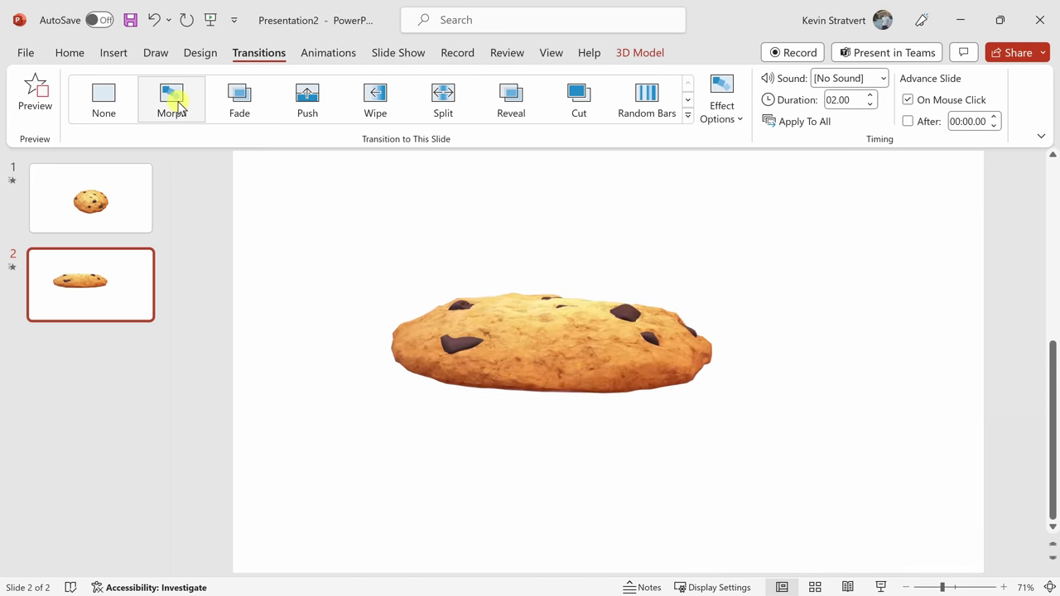
click(103, 222)
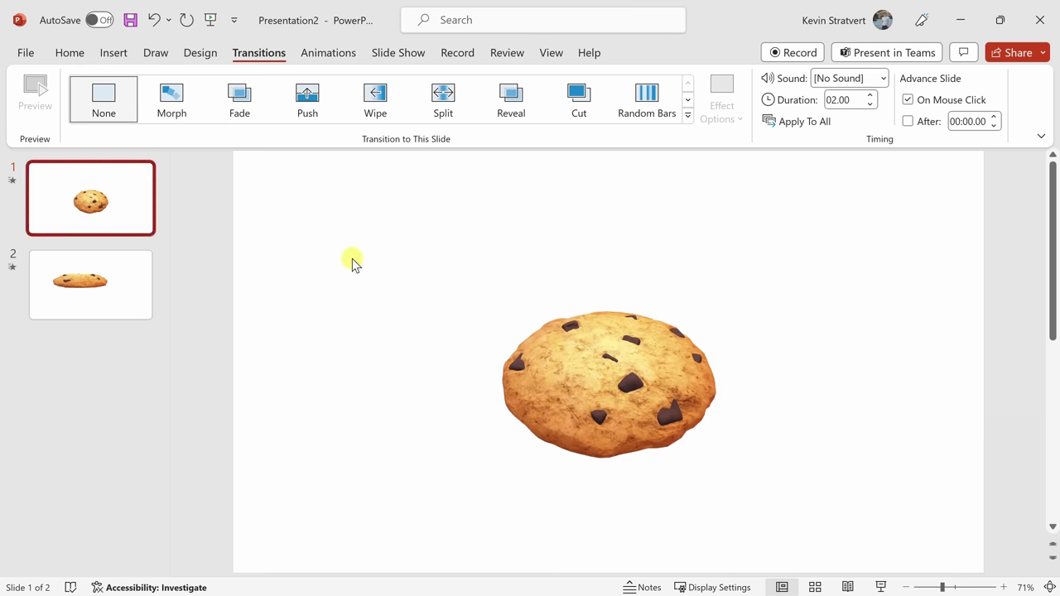
click(106, 287)
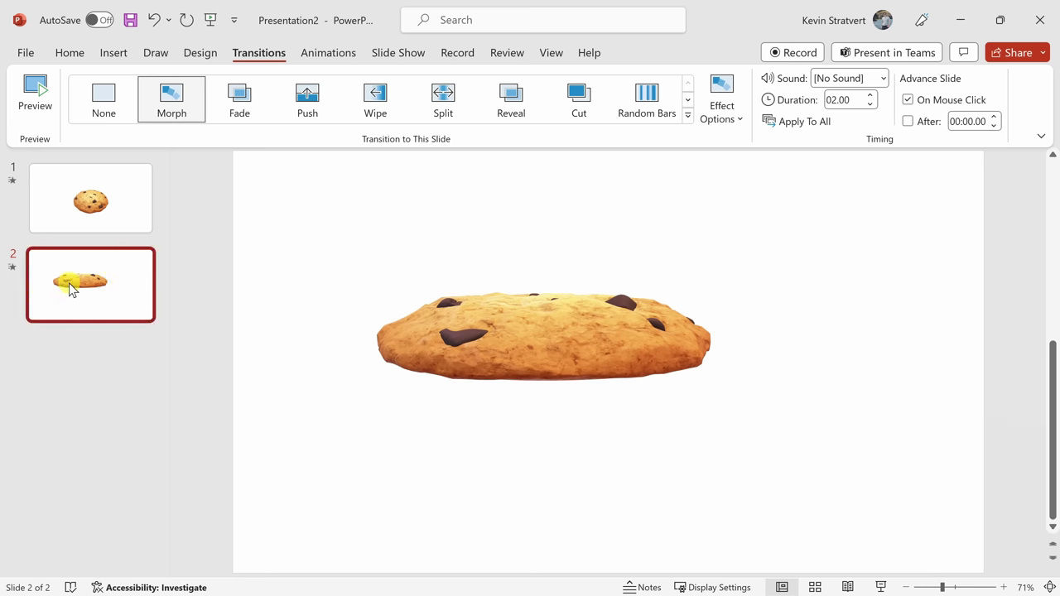
click(38, 98)
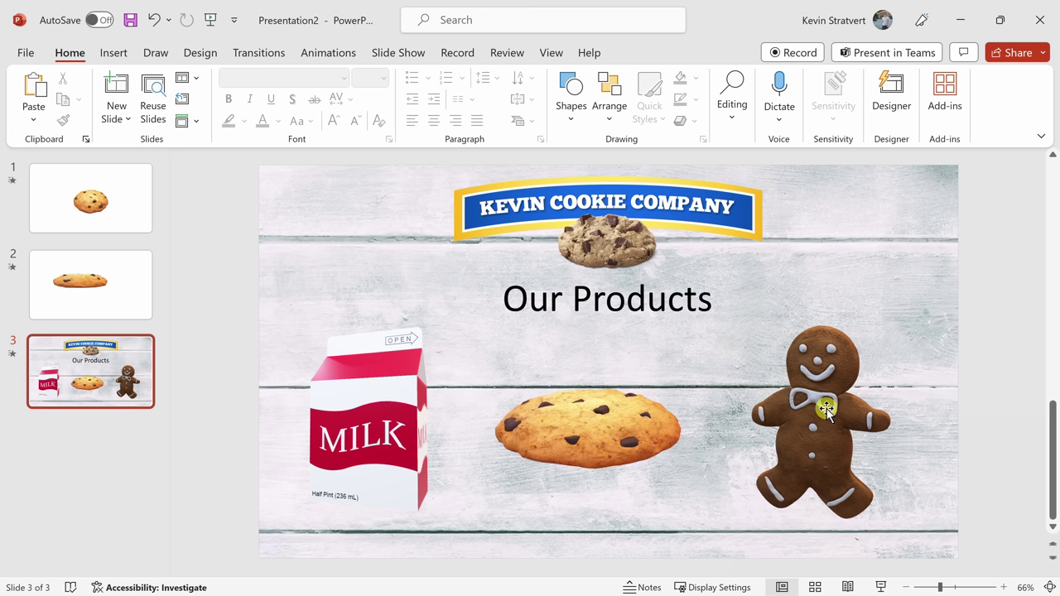
- Rotate the milk carton, cookie and gingerbread man models on slide 3, tilting the cookie flatter
click(354, 394)
mouse_move(369, 417)
mouse_down()
mouse_move(335, 439)
mouse_move(371, 420)
mouse_move(361, 424)
mouse_up()
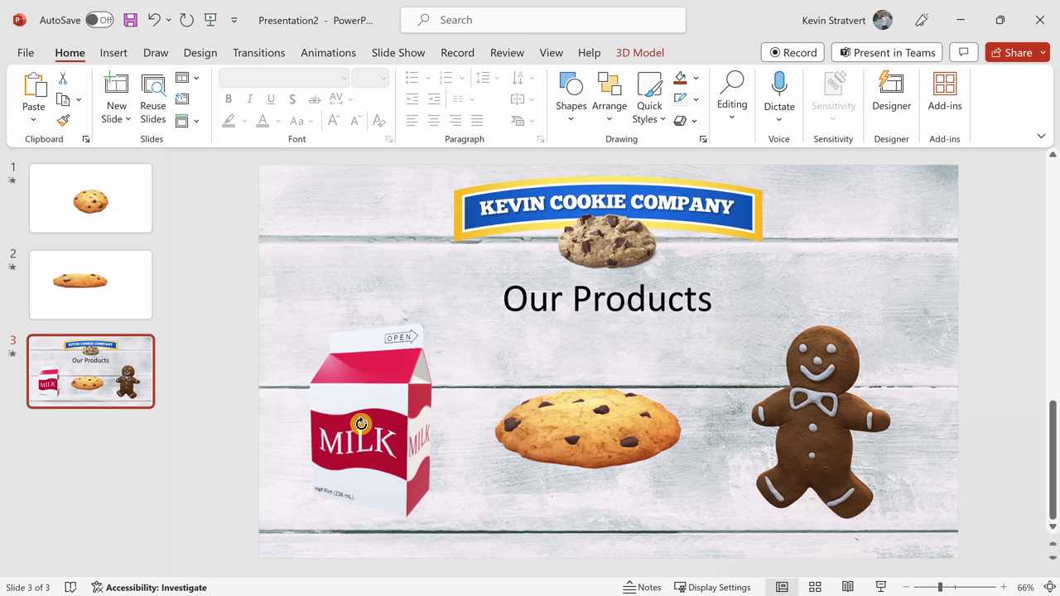
click(592, 416)
drag(591, 412, 593, 414)
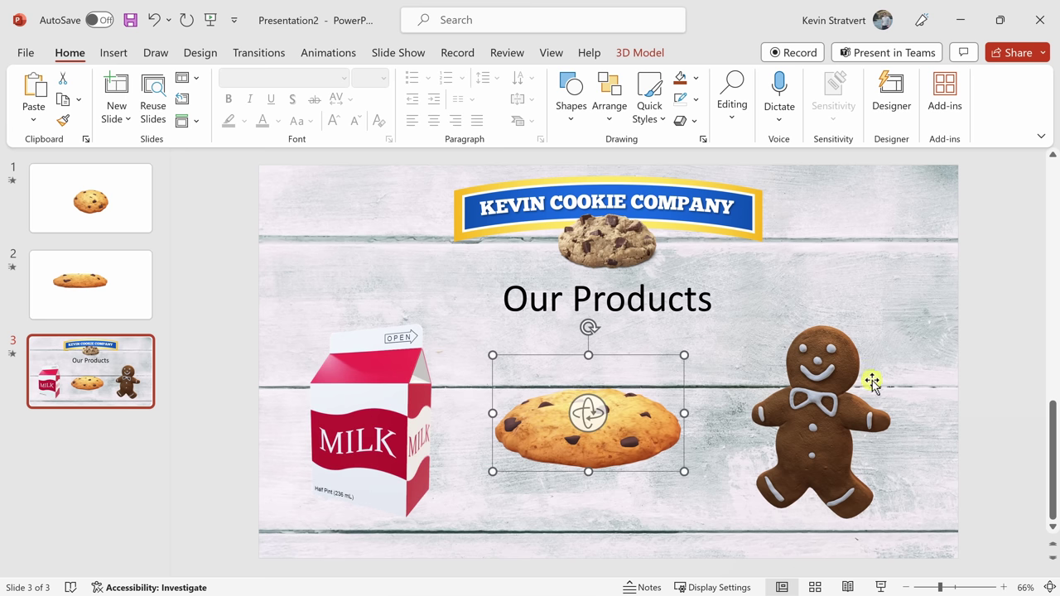
click(814, 397)
mouse_move(813, 431)
mouse_down()
mouse_move(831, 428)
mouse_move(806, 430)
mouse_up()
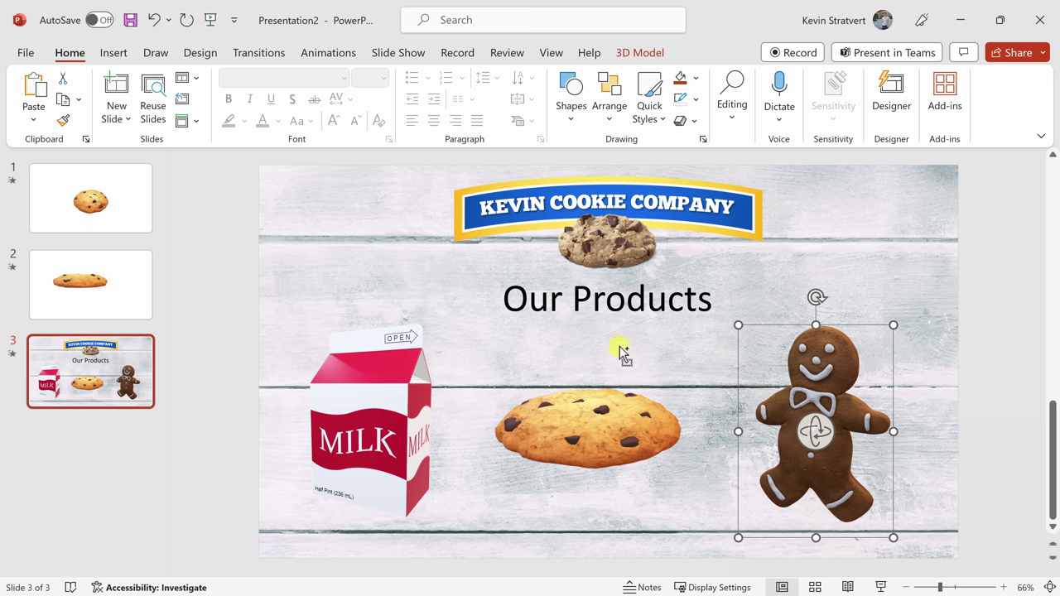
ctrl+scroll(621, 352, down, 4)
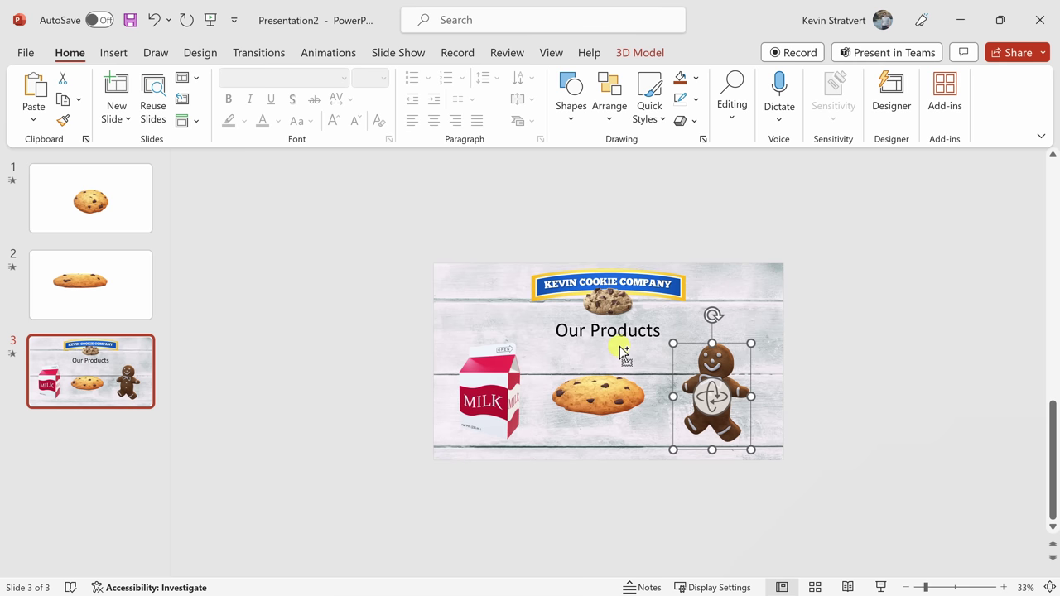
- Draw a rectangle just right of slide 3, tilt it slightly and nudge it up-right
click(116, 56)
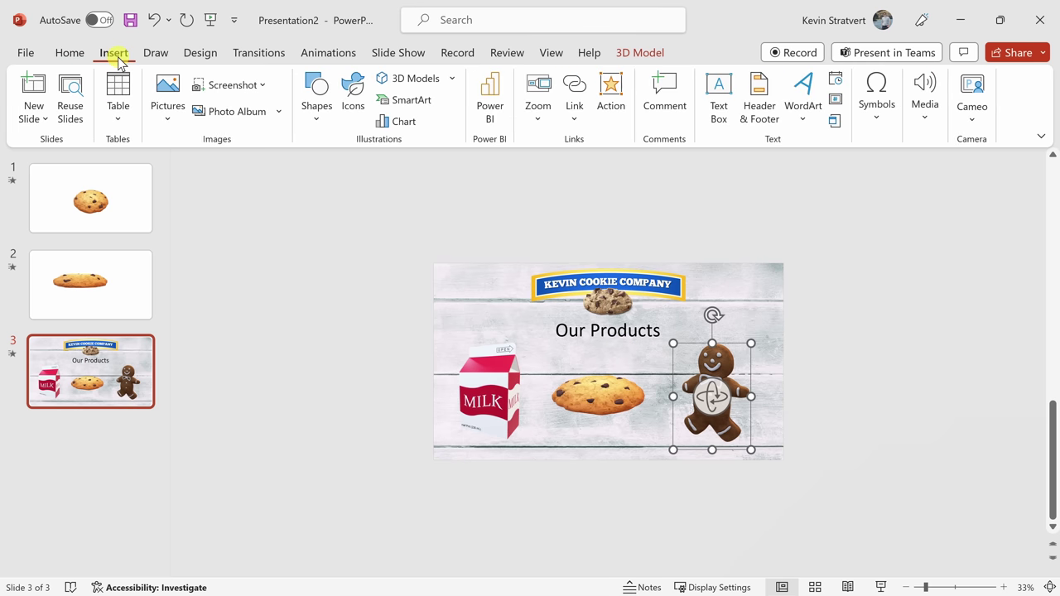
click(312, 114)
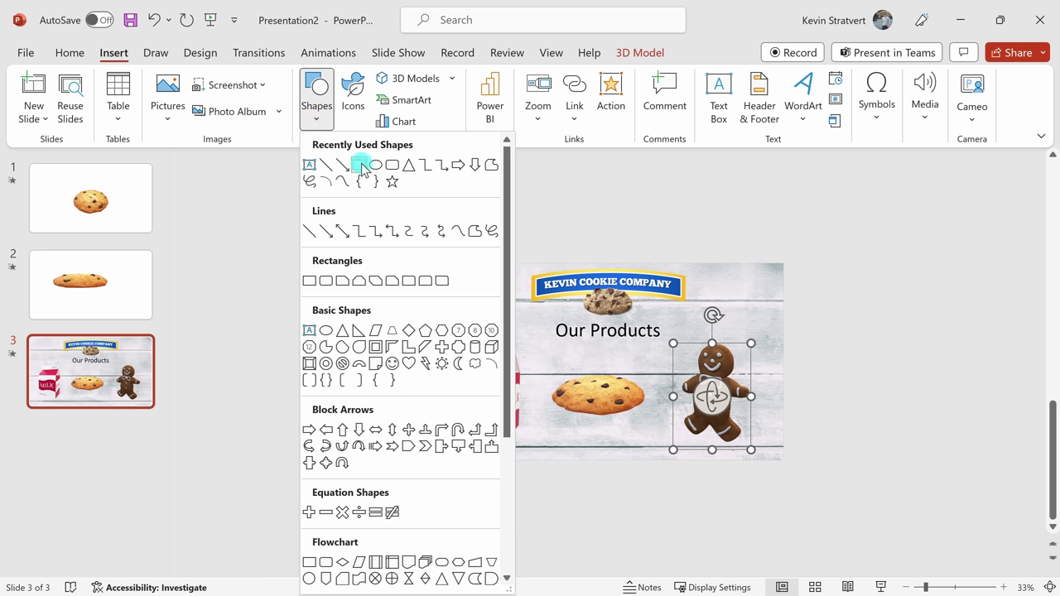
click(361, 165)
mouse_move(788, 219)
mouse_down()
mouse_move(858, 315)
mouse_move(983, 436)
mouse_move(1009, 478)
mouse_up()
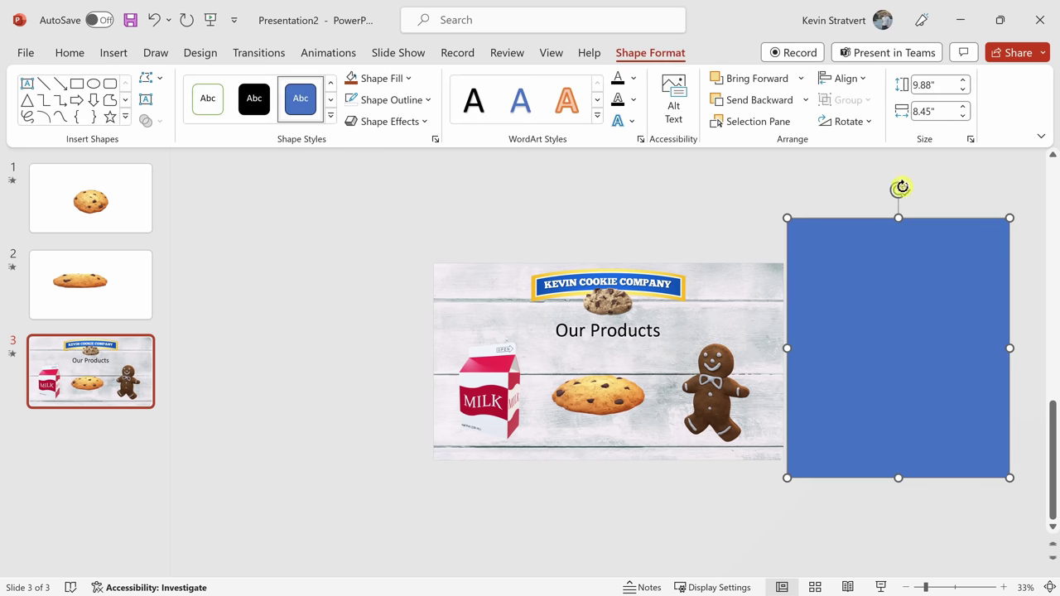
drag(899, 190, 859, 191)
drag(874, 358, 895, 349)
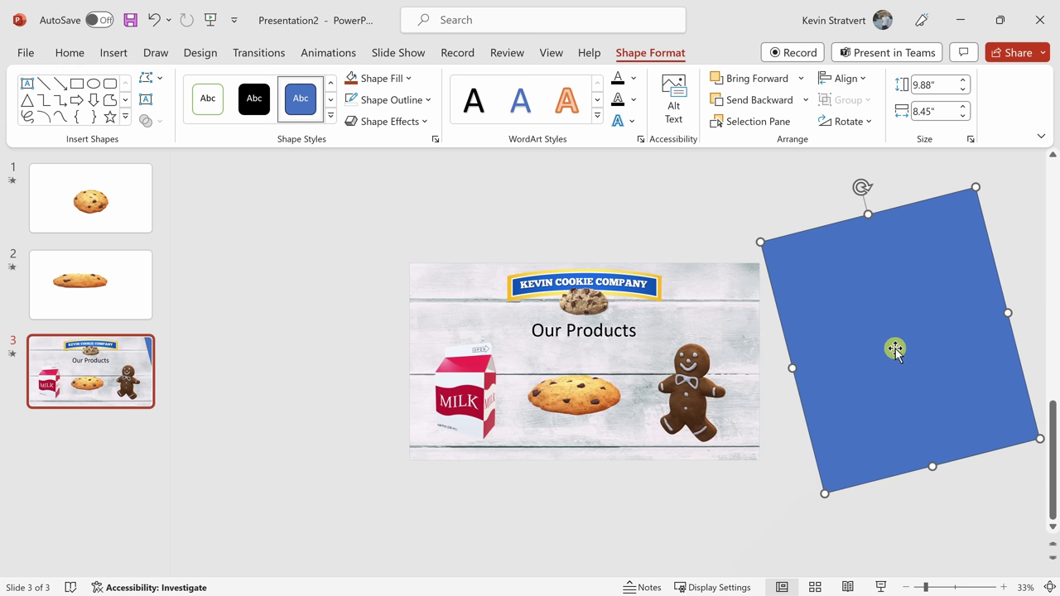
- Fill the rectangle with the cookie's orange-brown via eyedropper, then a Dark Variation gradient
click(408, 79)
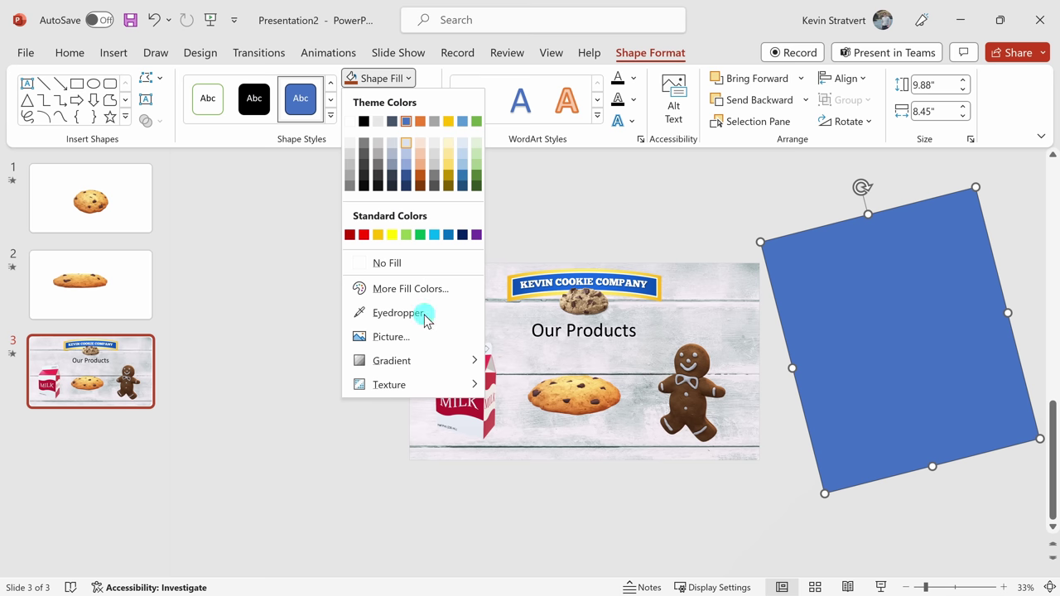
click(397, 313)
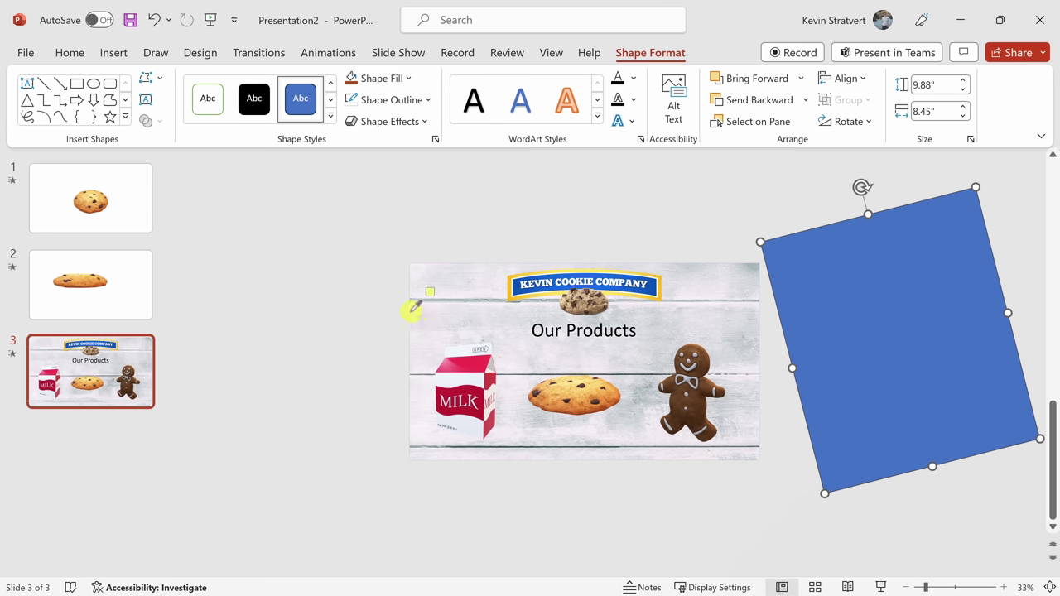
click(593, 409)
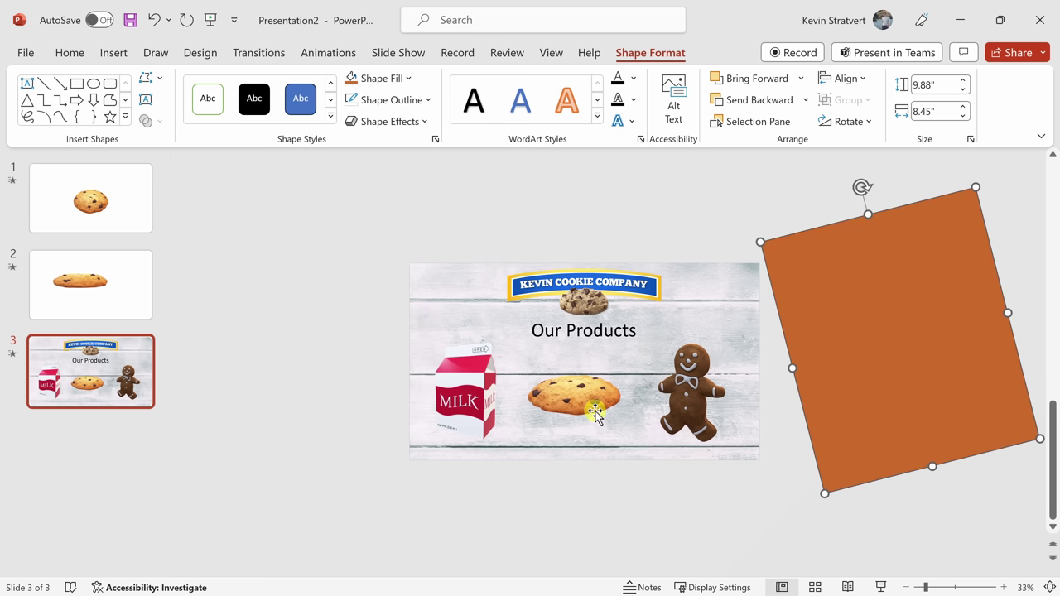
click(406, 77)
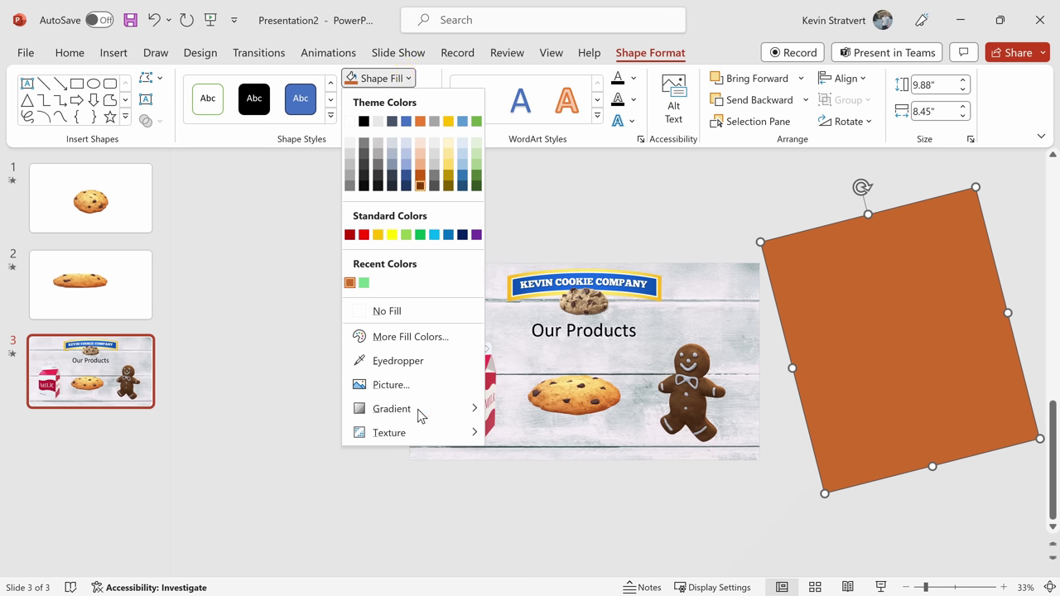
mouse_move(421, 411)
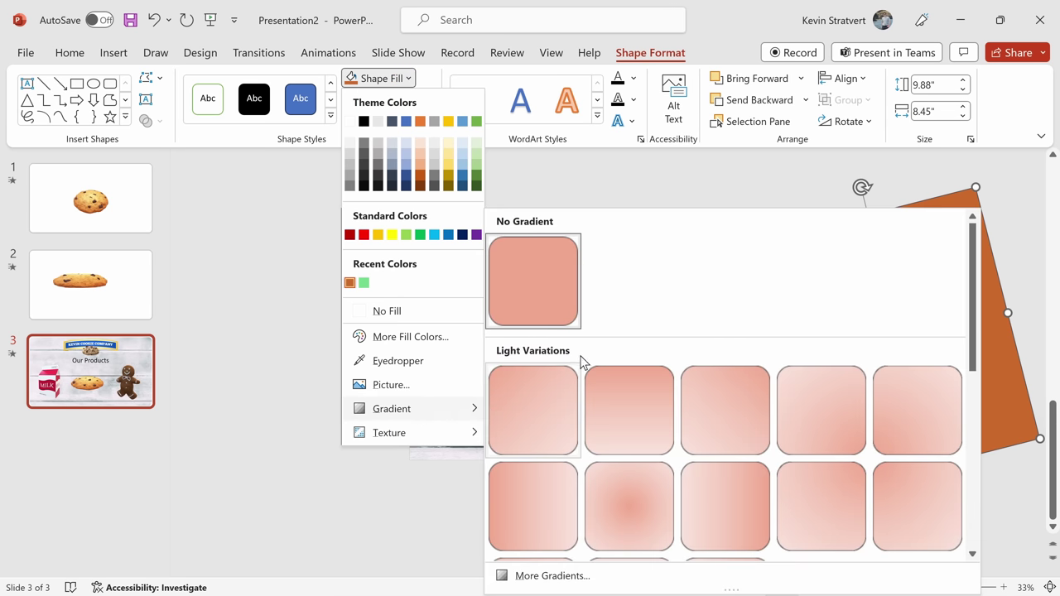
scroll(605, 361, down, 5)
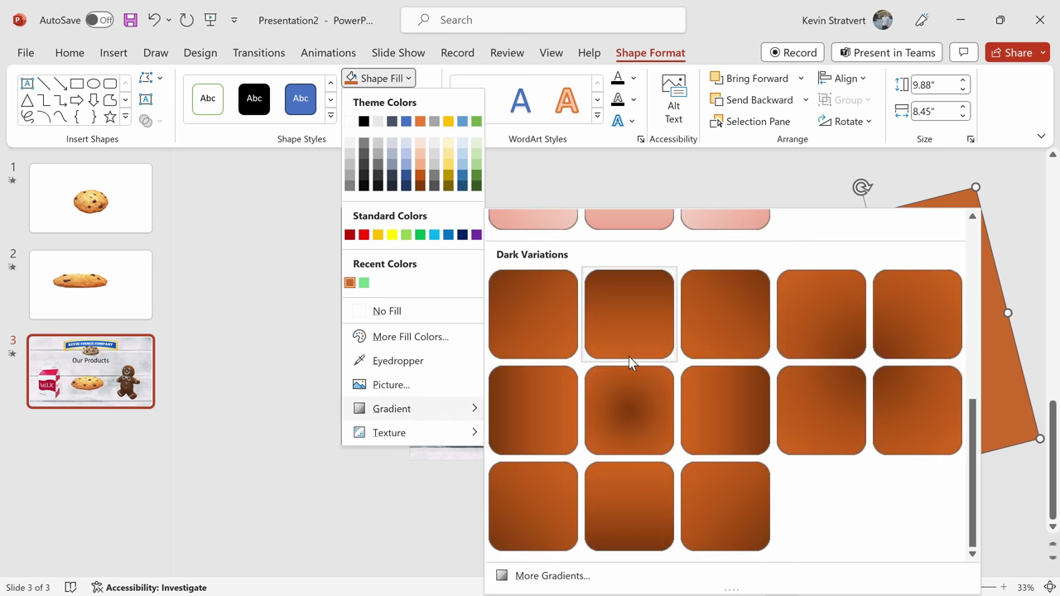
click(525, 295)
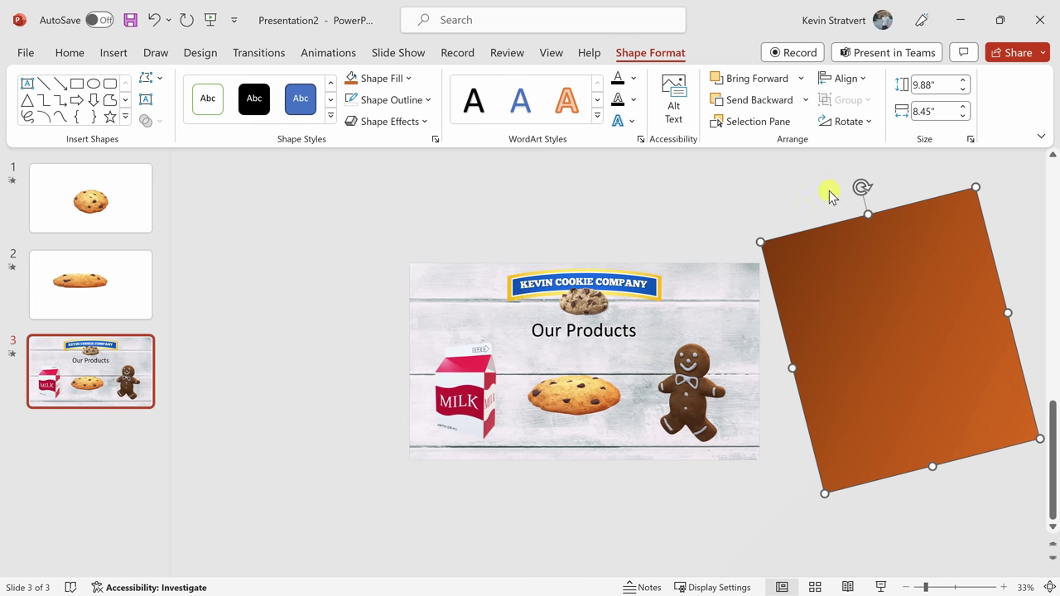
- Remove the rectangle's outline
click(420, 100)
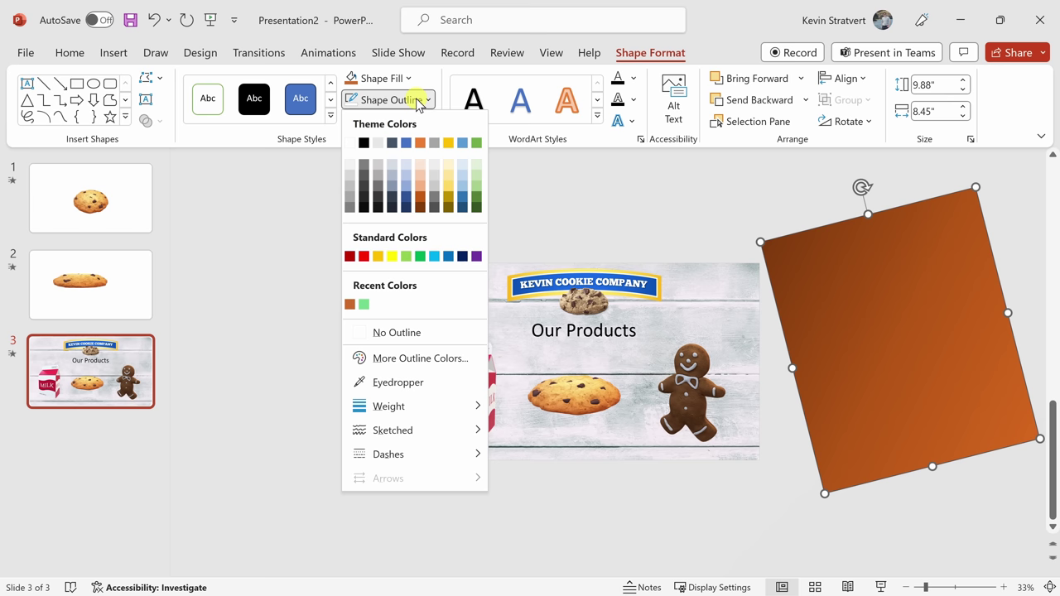
click(401, 335)
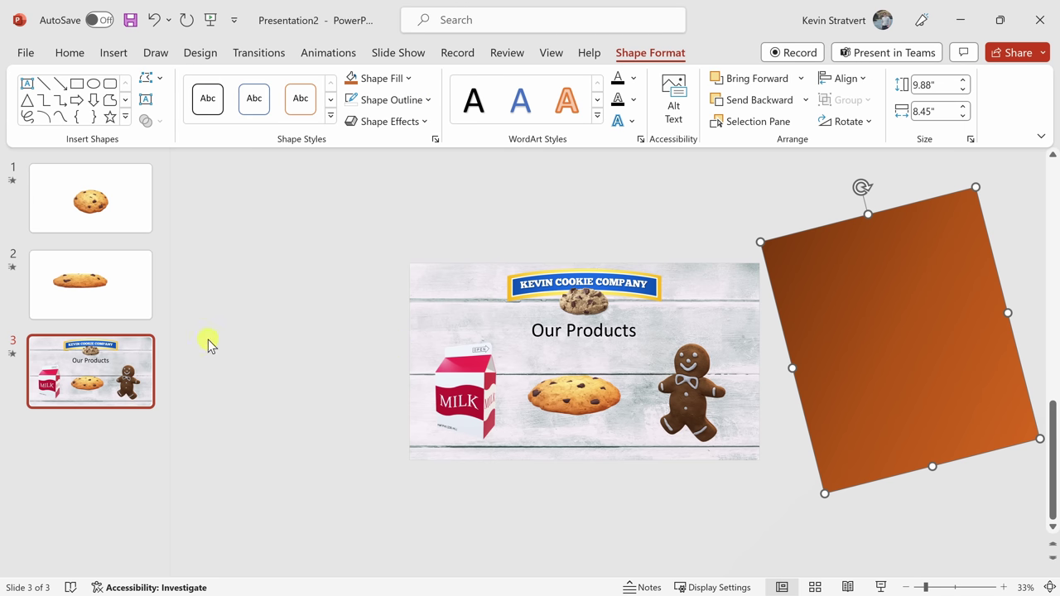
click(90, 360)
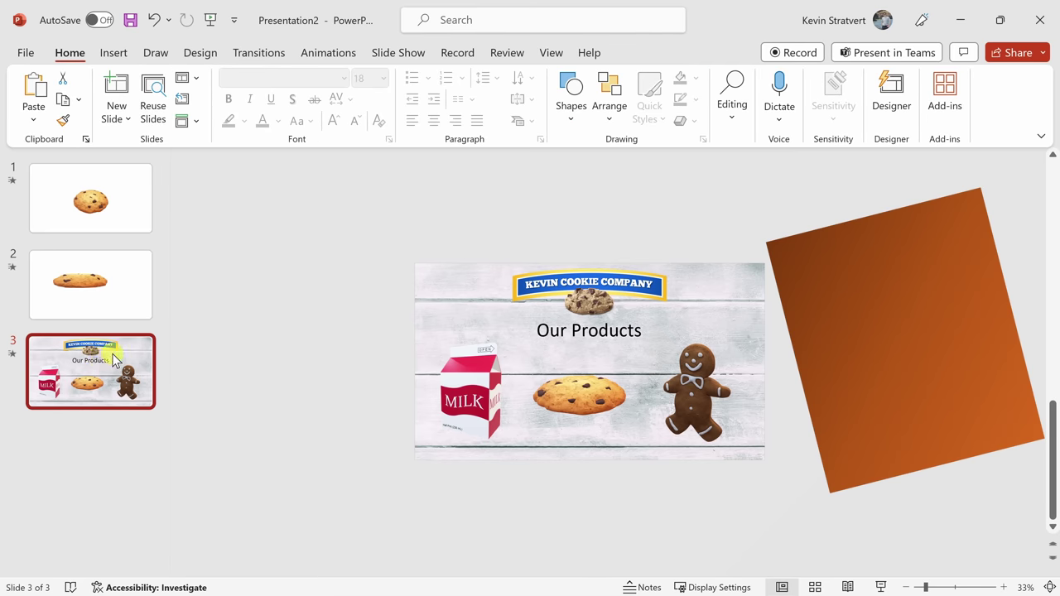
- Duplicate slide 3 as slide 4, move the banner up off-slide and delete the title
key(ctrl+d)
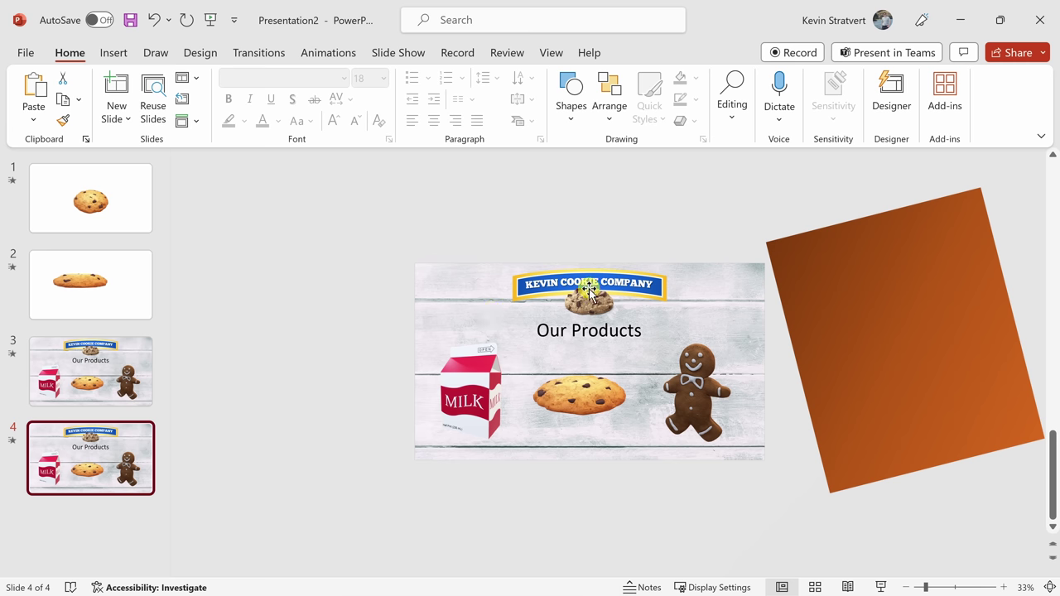
drag(589, 291, 589, 224)
click(589, 315)
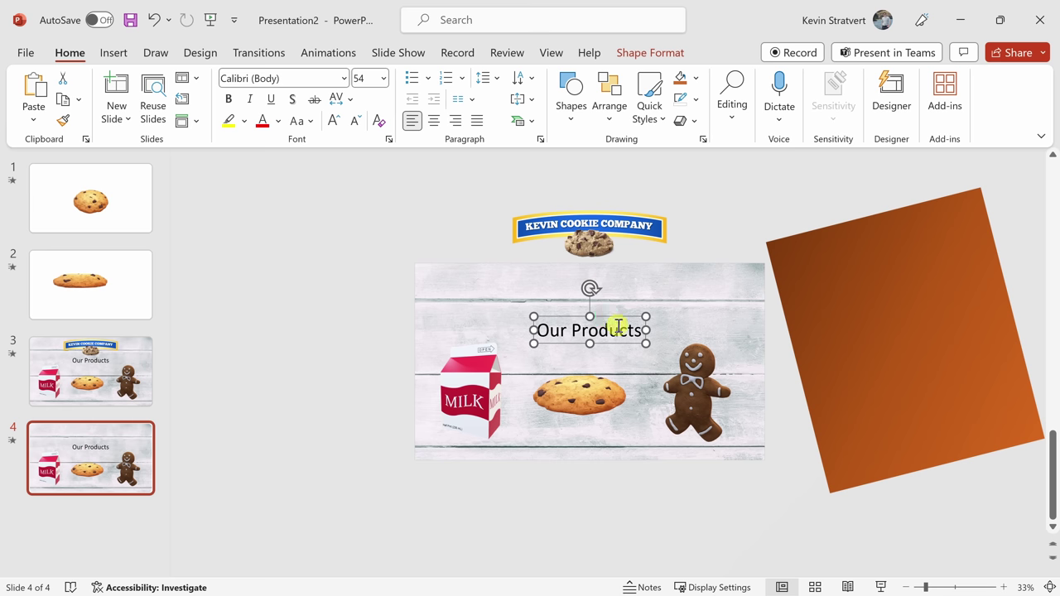
key(Delete)
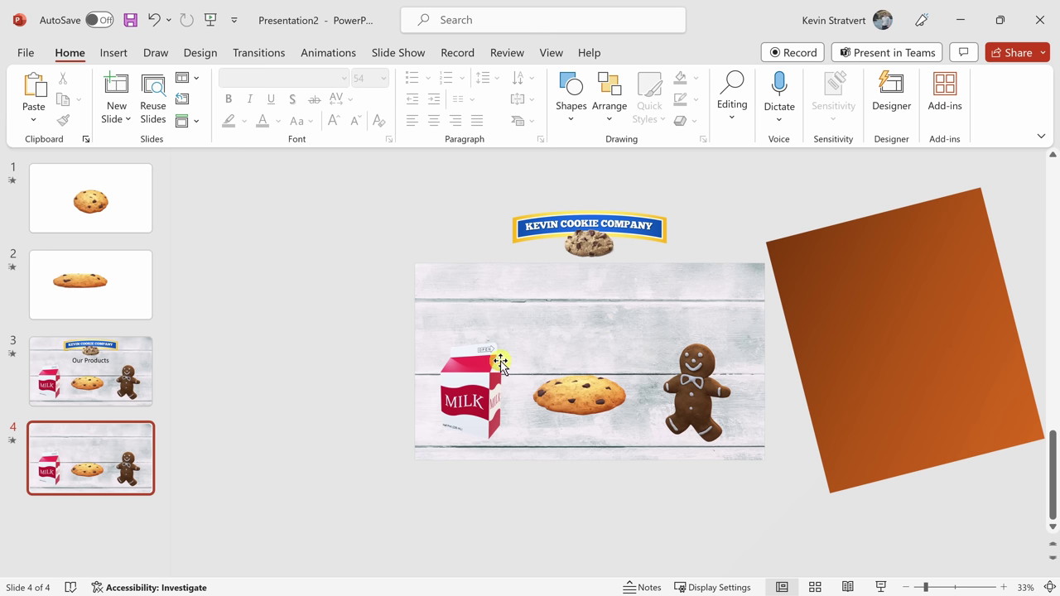
- Enlarge the milk carton and gingerbread man and push them off the slide edges
click(477, 387)
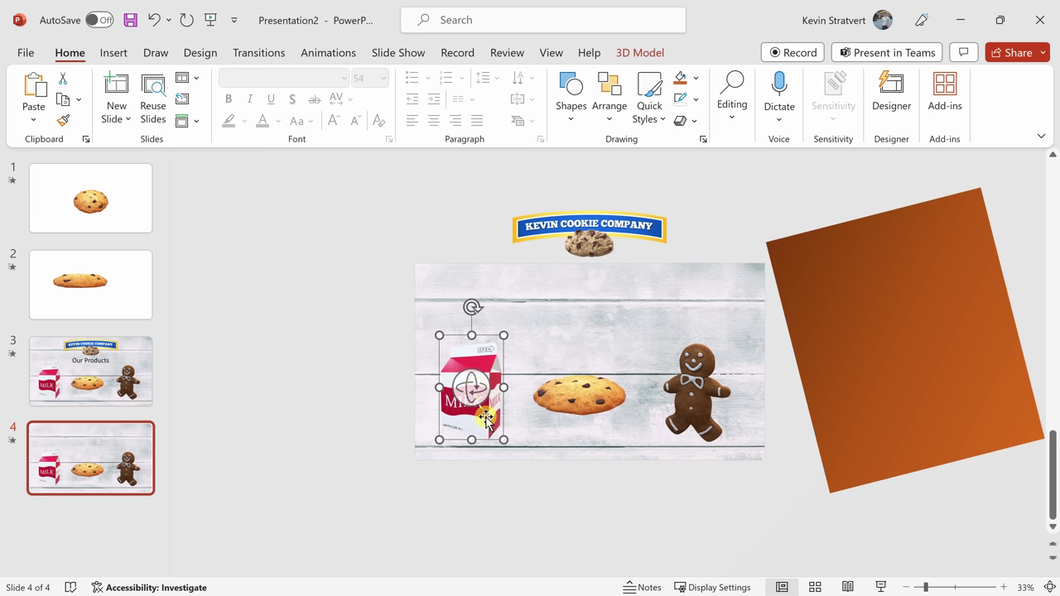
drag(502, 439, 551, 518)
drag(501, 443, 464, 389)
drag(503, 356, 376, 392)
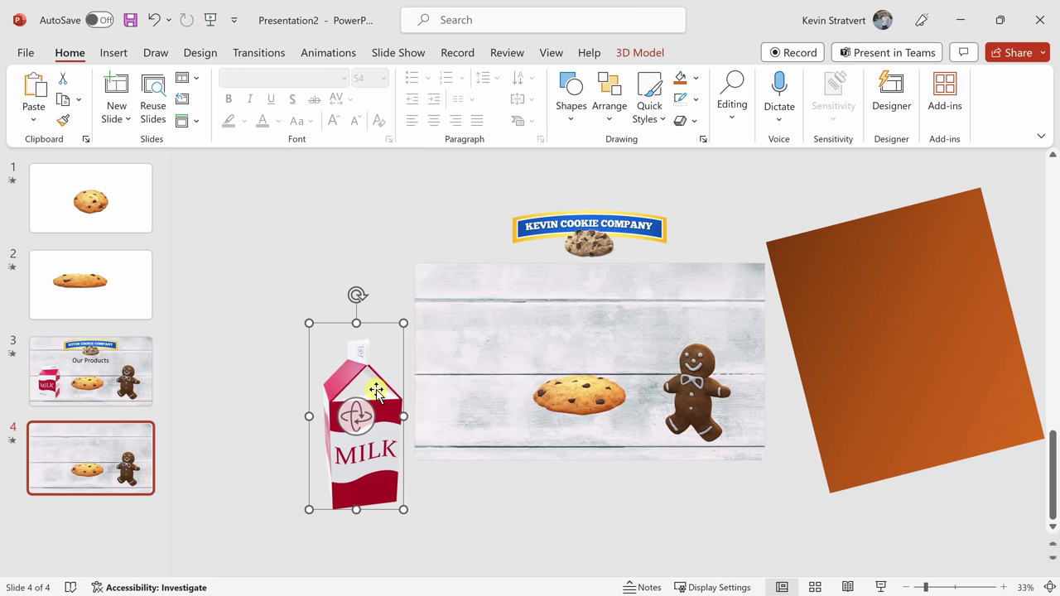
click(685, 381)
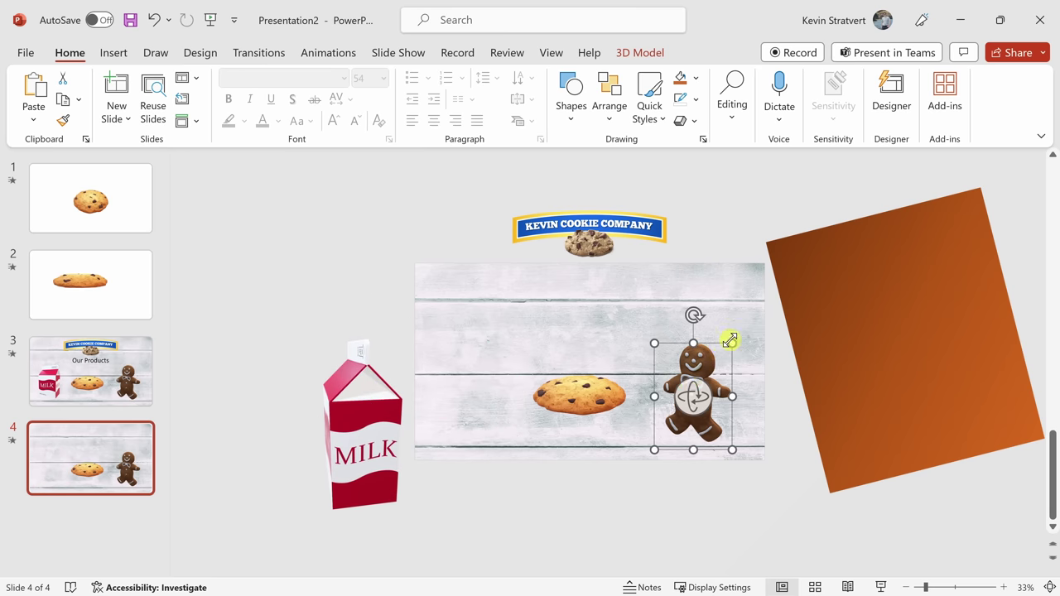
drag(730, 339, 797, 253)
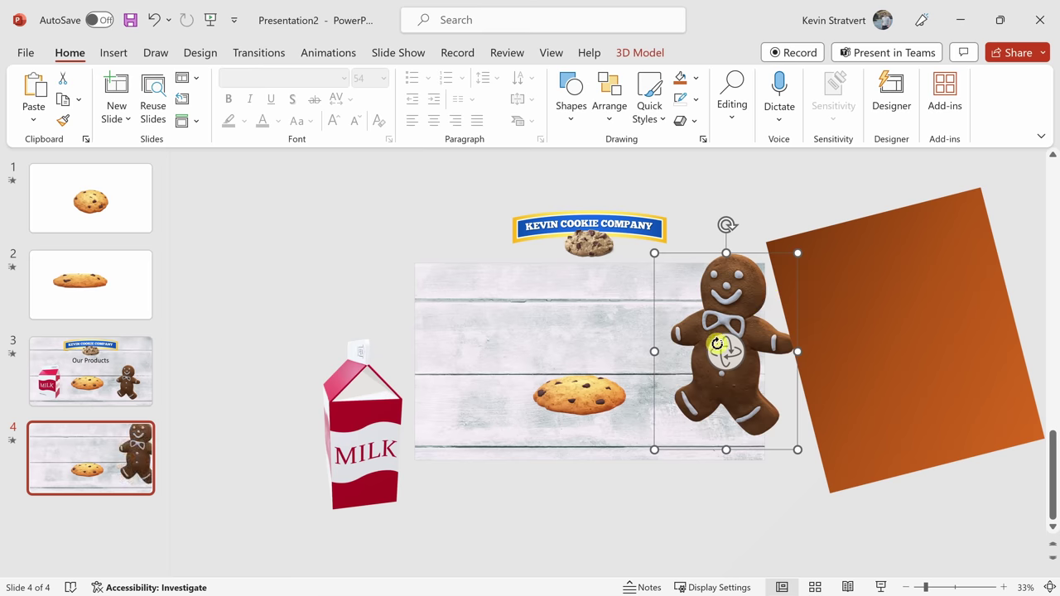
drag(724, 351, 776, 372)
drag(721, 307, 802, 310)
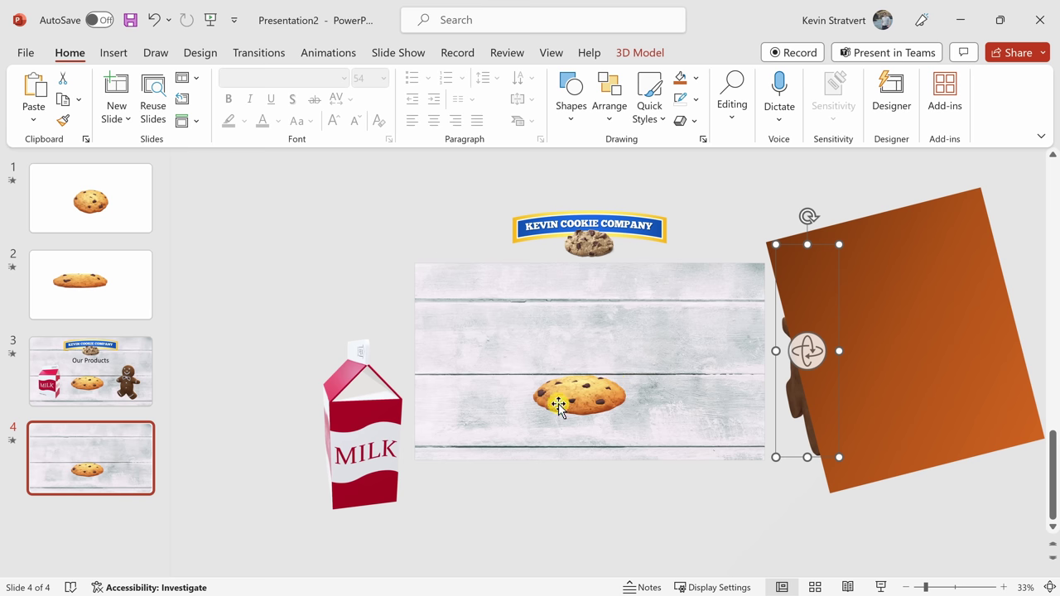
- Enlarge the cookie model and shift it slightly up and left
click(584, 395)
drag(530, 357, 486, 327)
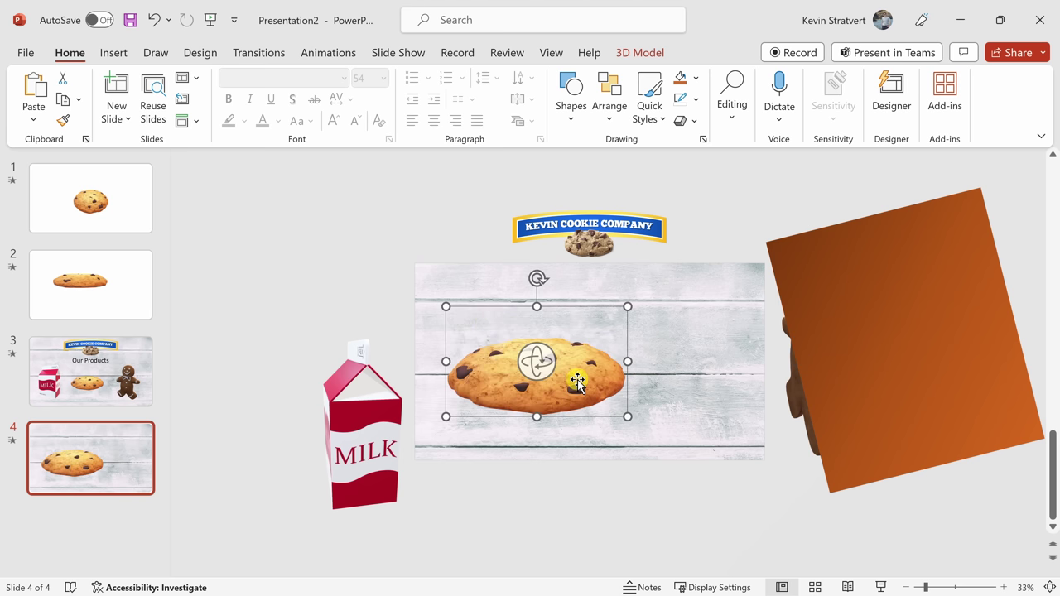
drag(538, 362, 551, 385)
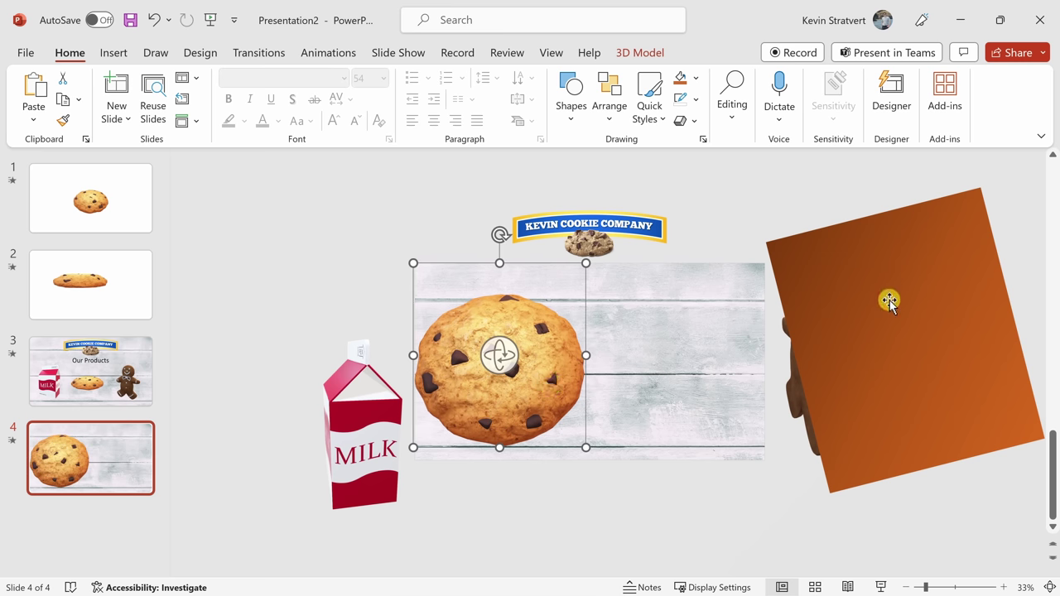
- Move the orange rectangle onto slide 4's right side and paste the Chocolate Chip heading and description
drag(888, 300, 682, 314)
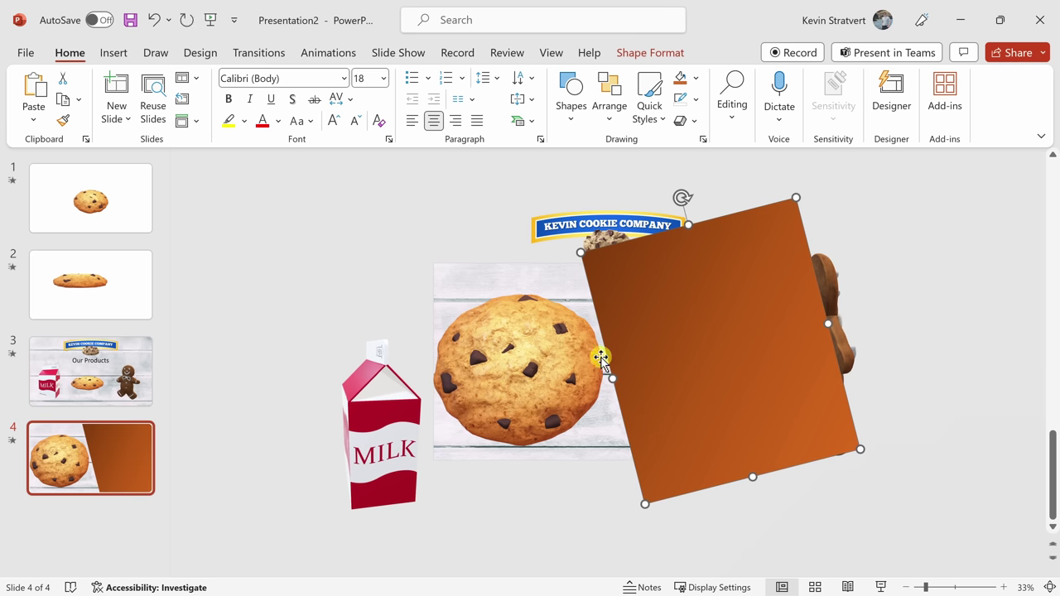
click(609, 188)
key(ctrl+v)
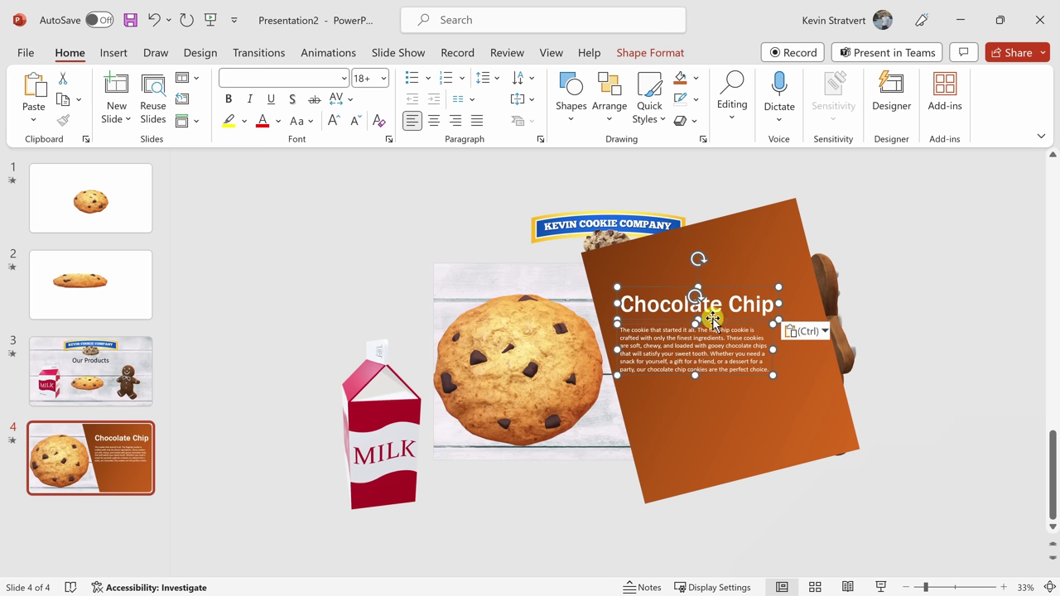
click(739, 507)
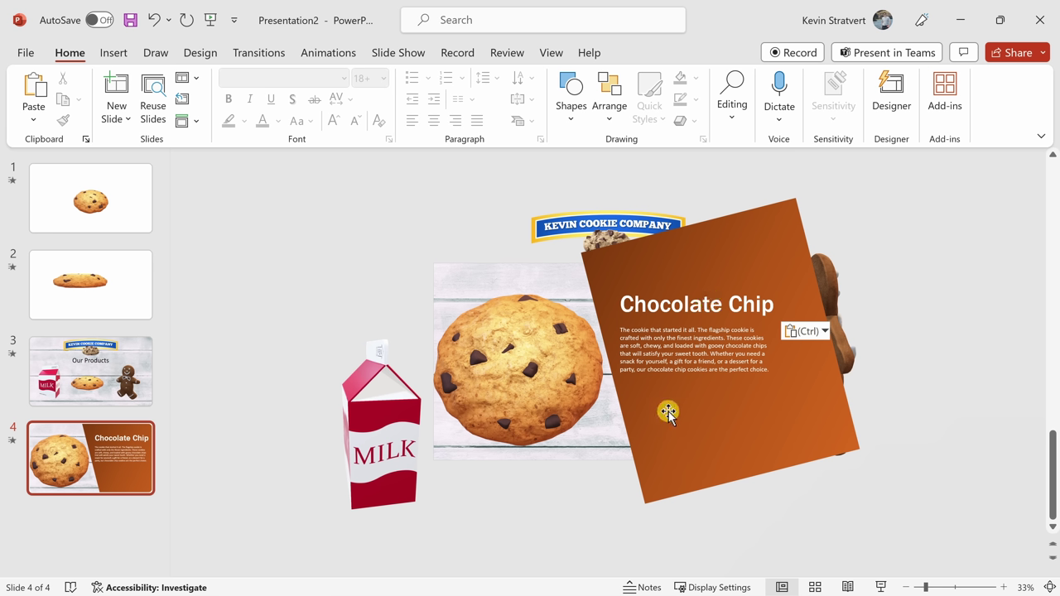
click(94, 447)
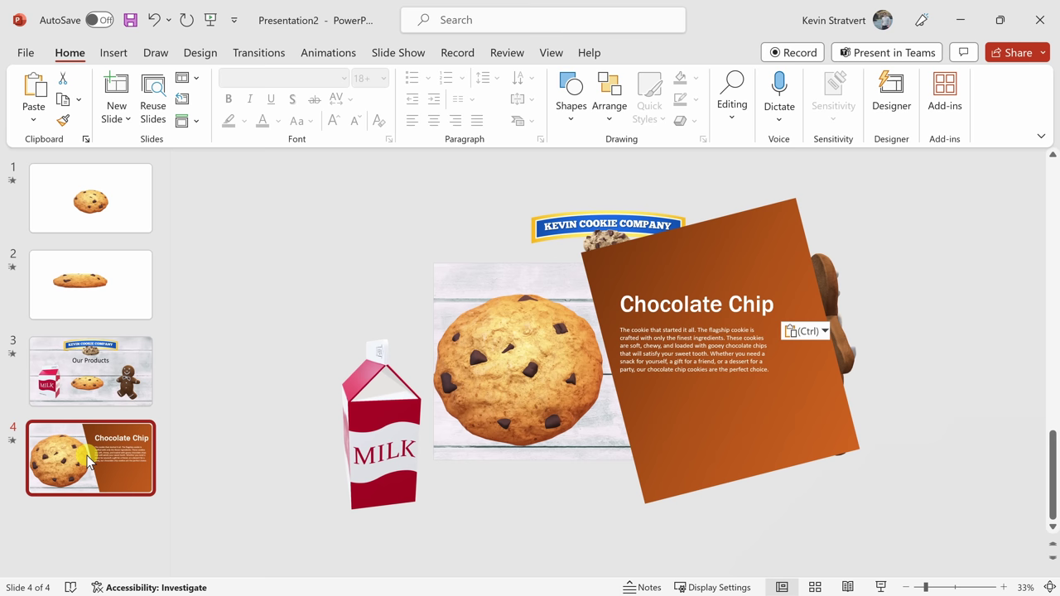
- Give slide 4 a Morph transition, then go back to the Our Products slide 3
click(257, 53)
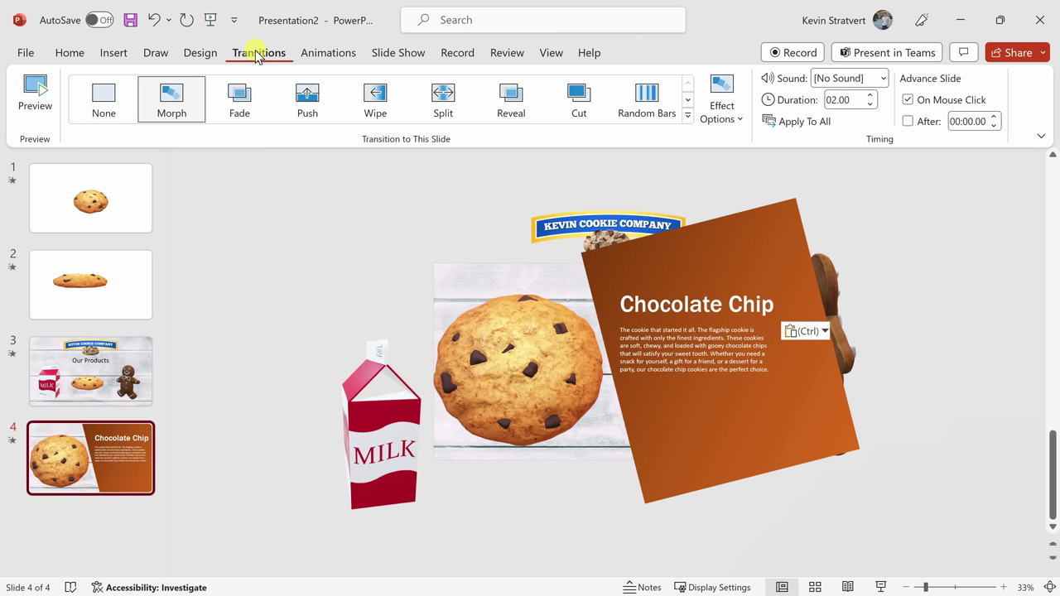
click(172, 97)
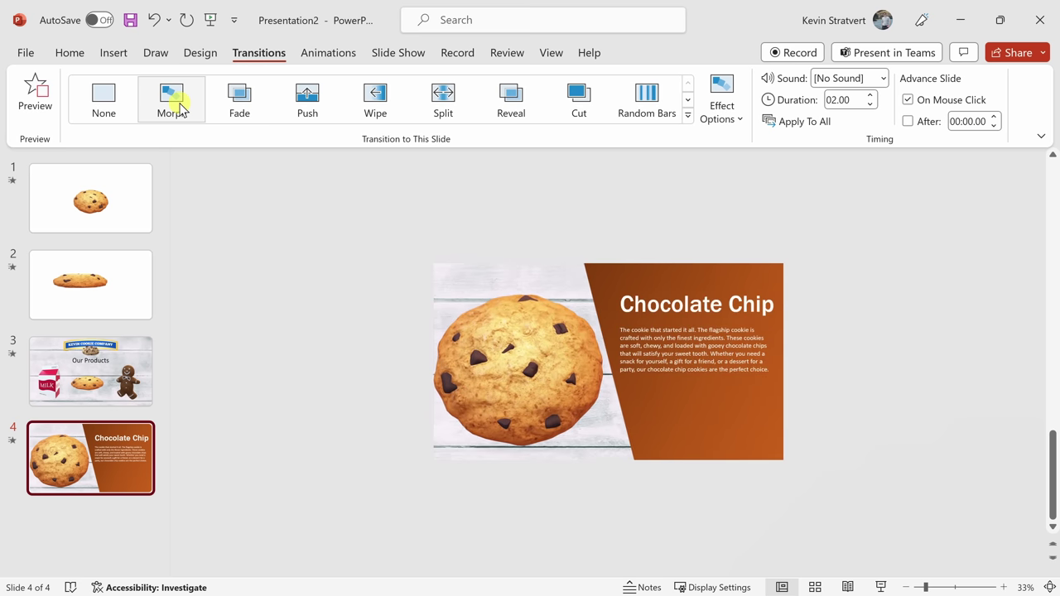
key(ctrl+v)
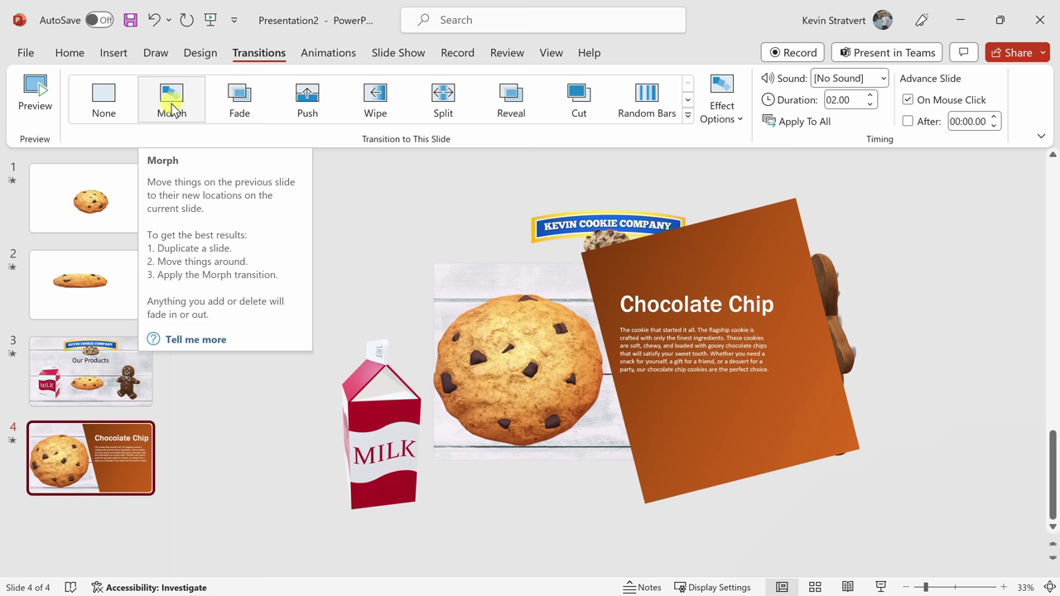
click(82, 383)
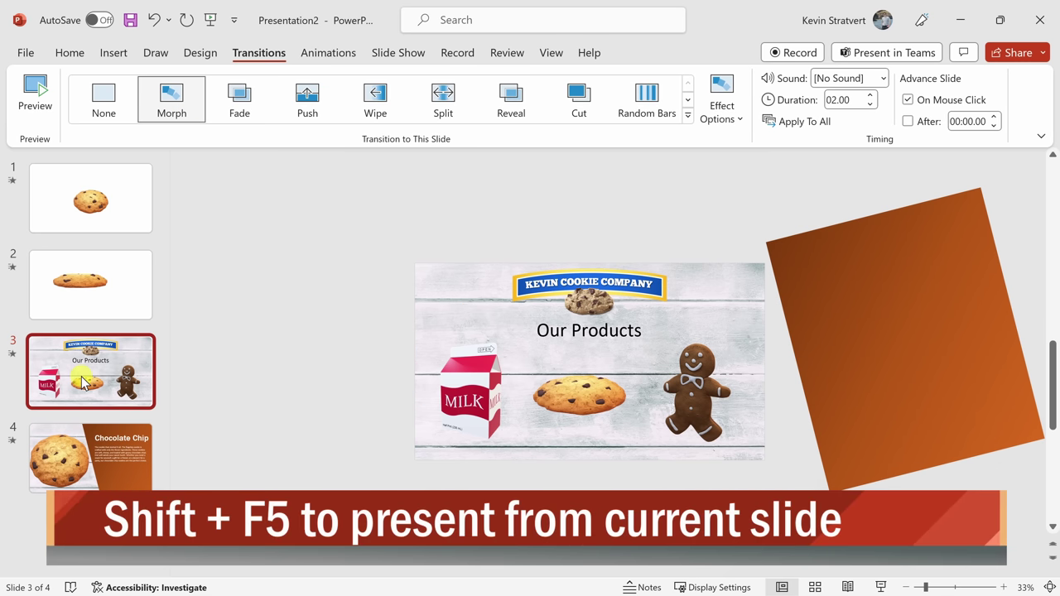
- Present from slide 3 with Shift+F5 and advance to the Gingerbread slide
key(shift+F5)
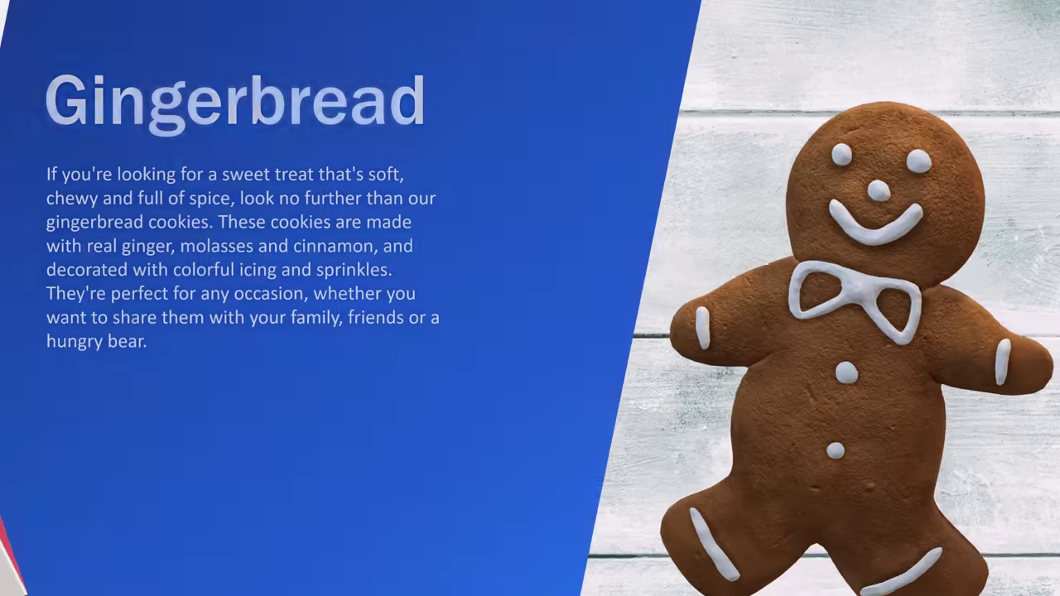
key(Right)
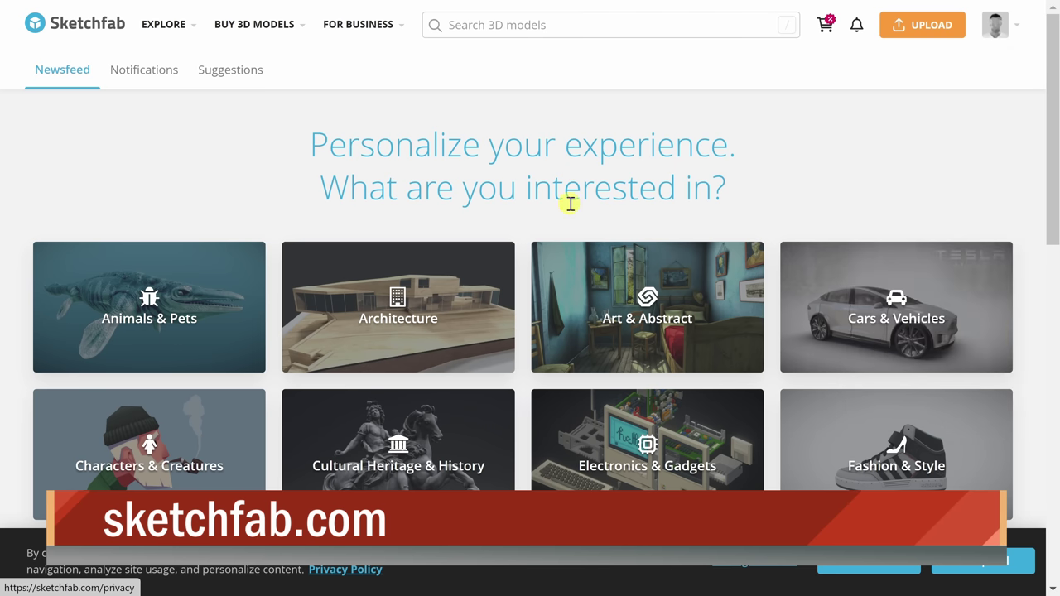
- Search Sketchfab for 'cookie' and open the Cookie (School Project) download options listing the fbx file
scroll(569, 204, down, 5)
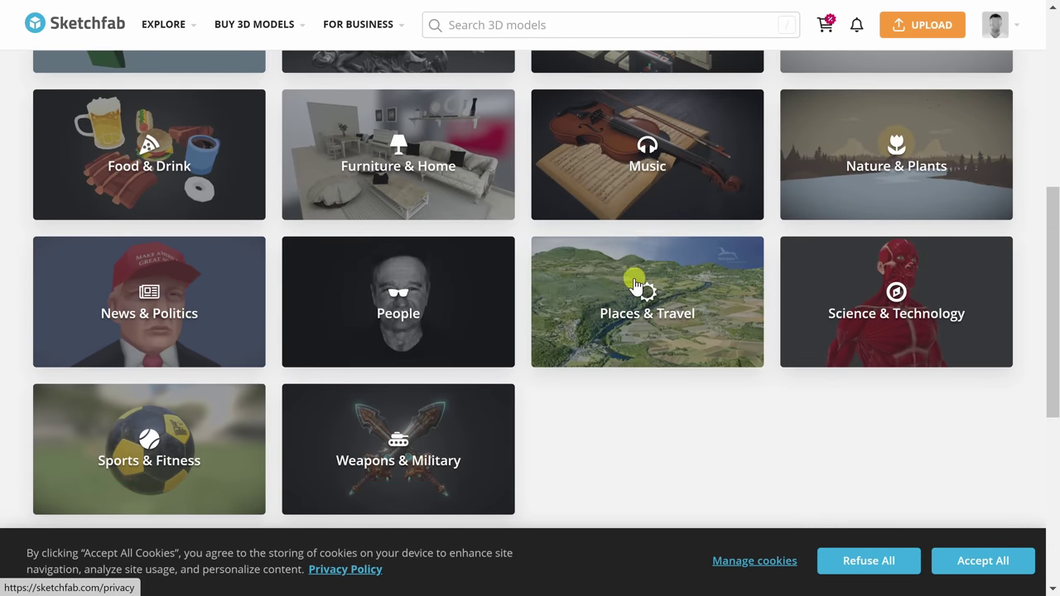
scroll(635, 286, up, 6)
click(524, 27)
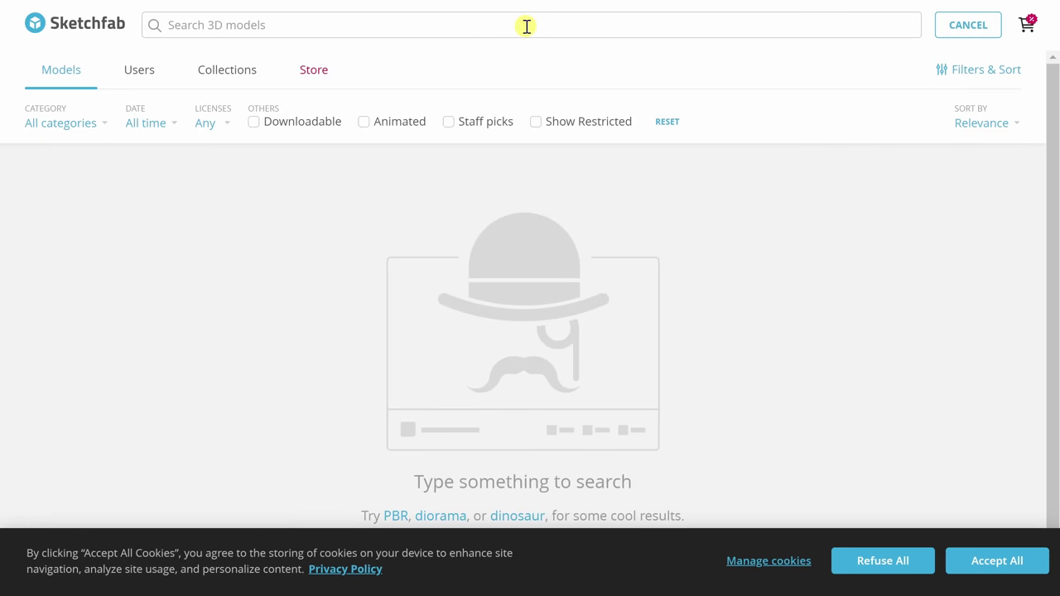
text(cookie)
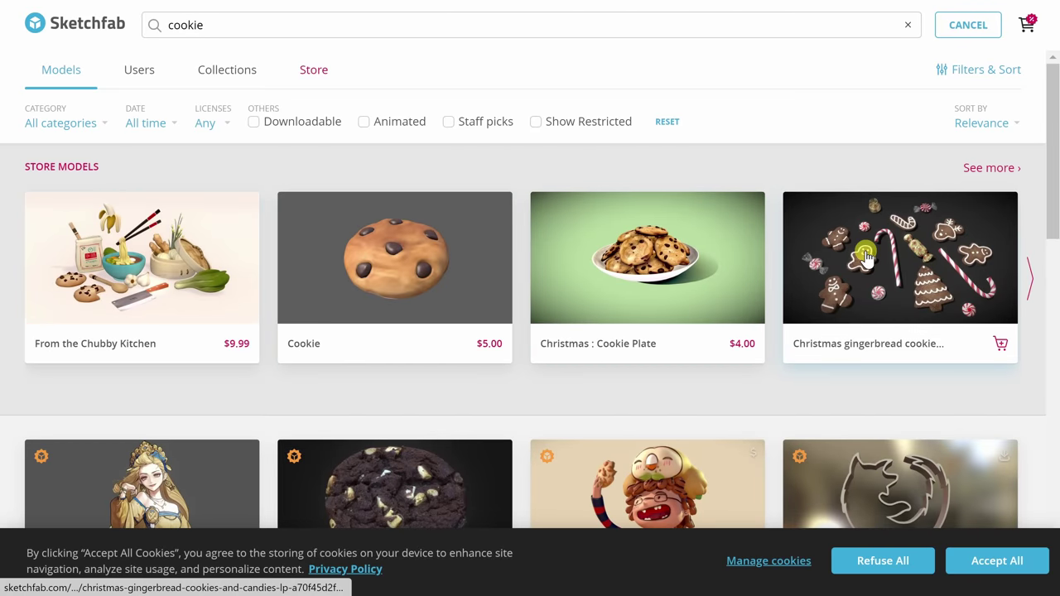
scroll(868, 256, down, 4)
scroll(473, 208, down, 5)
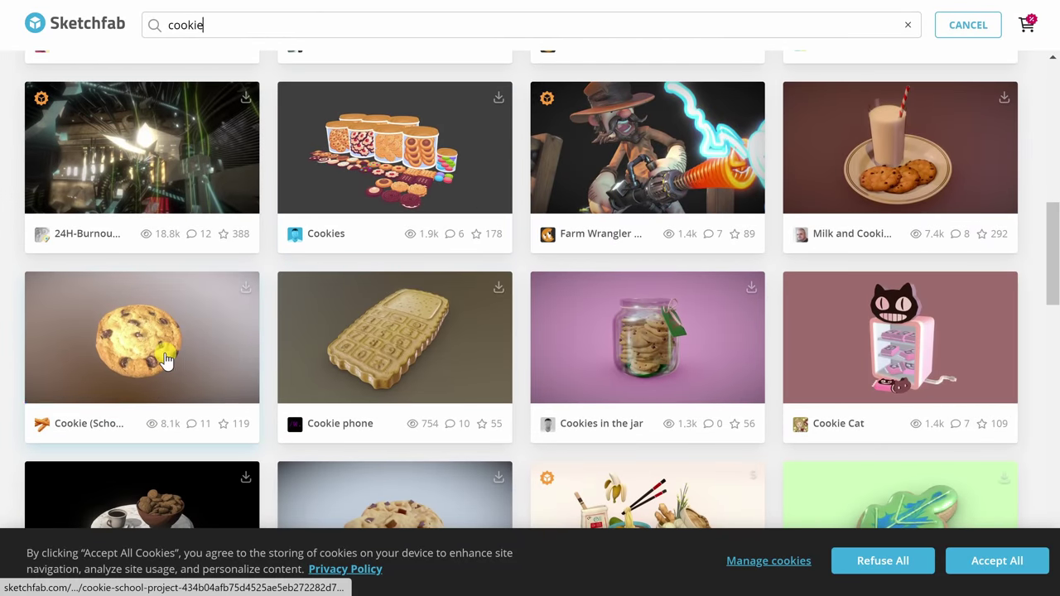
click(245, 289)
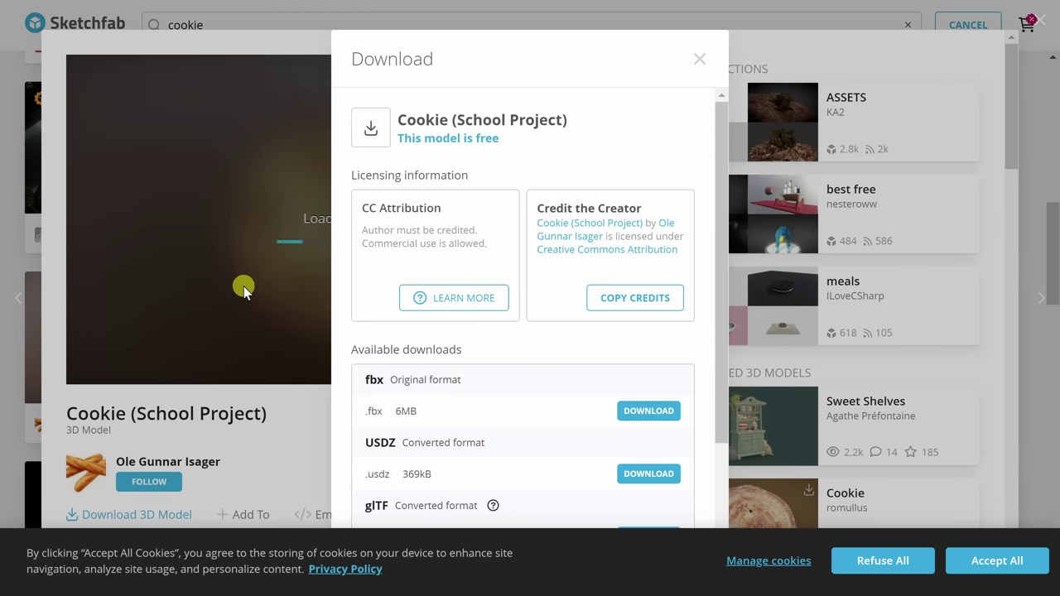
scroll(619, 168, down, 2)
scroll(619, 168, down, 1)
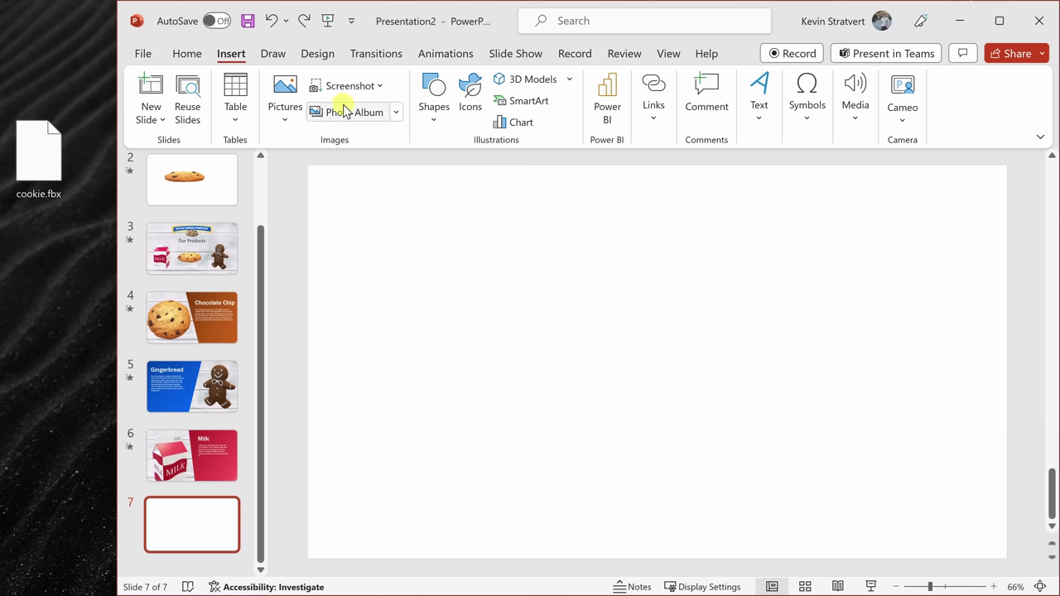
- Drag cookie.fbx from the desktop onto slide 7 and rotate the cookie to view it from above
click(566, 80)
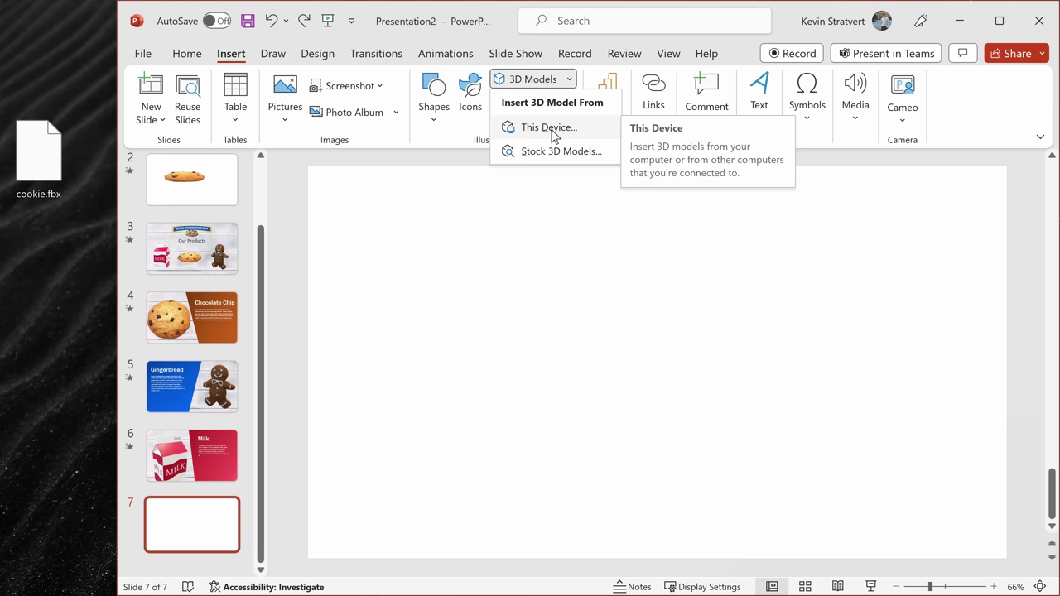
click(501, 237)
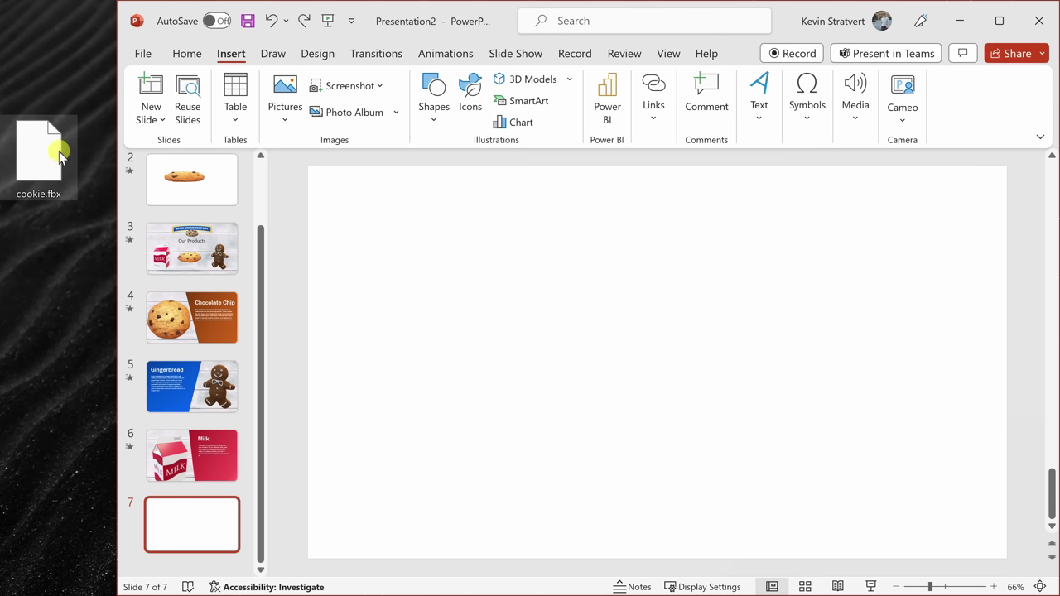
drag(43, 161, 521, 256)
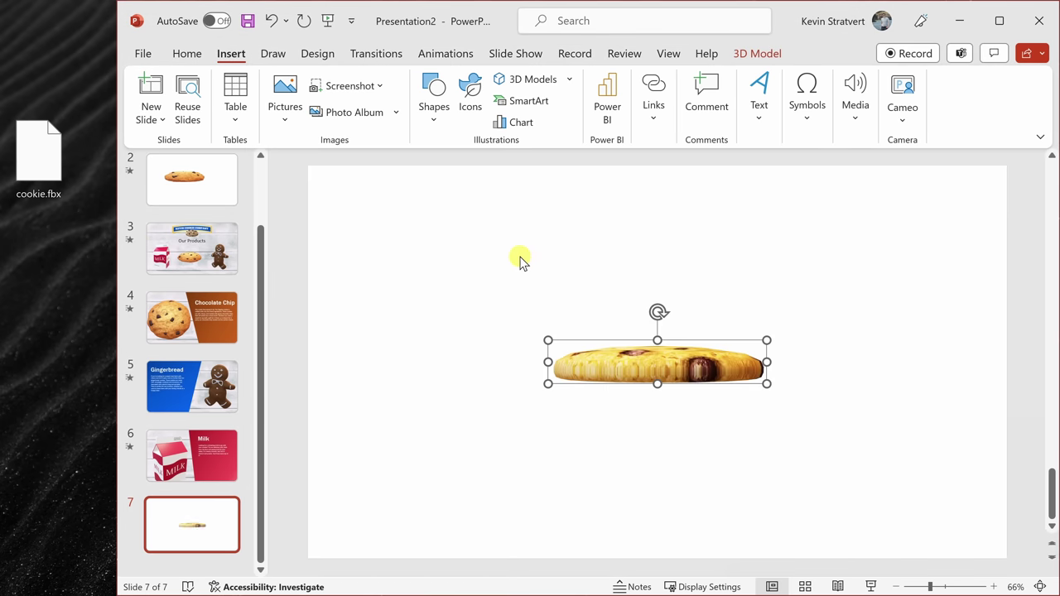
drag(673, 357, 712, 462)
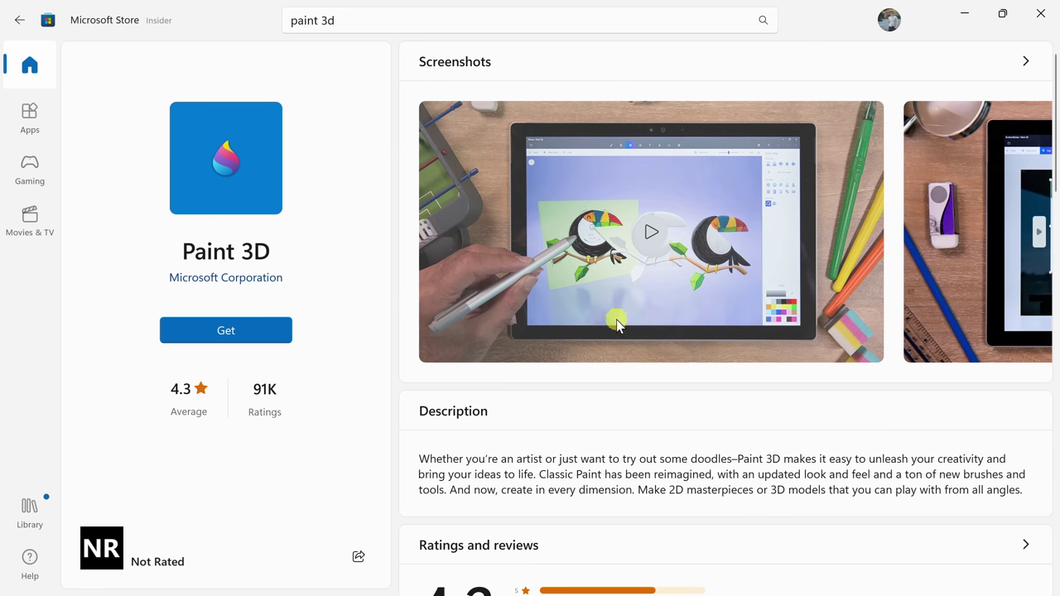
click(1041, 234)
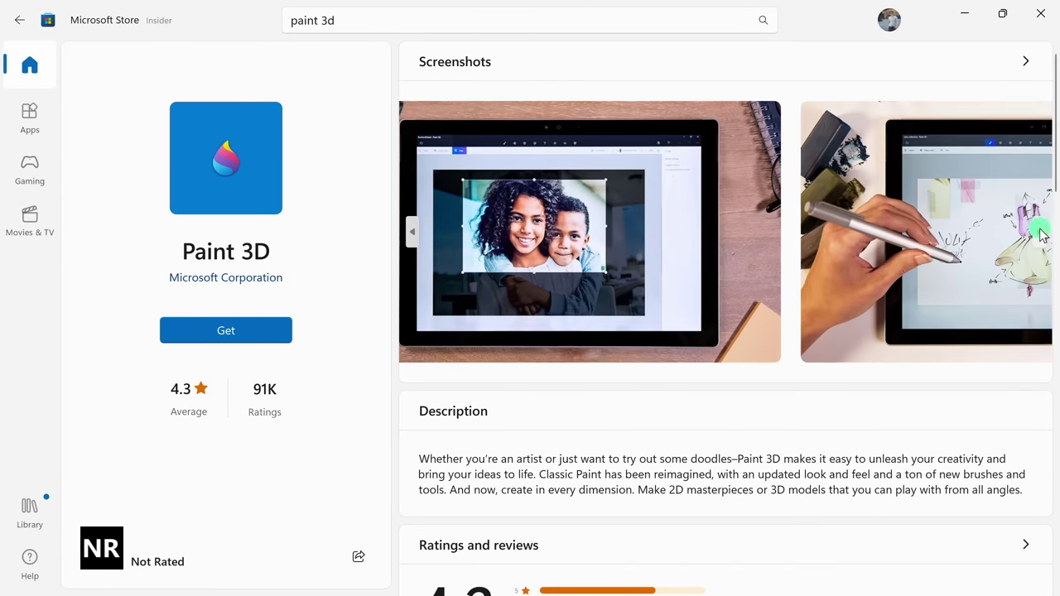
click(1041, 234)
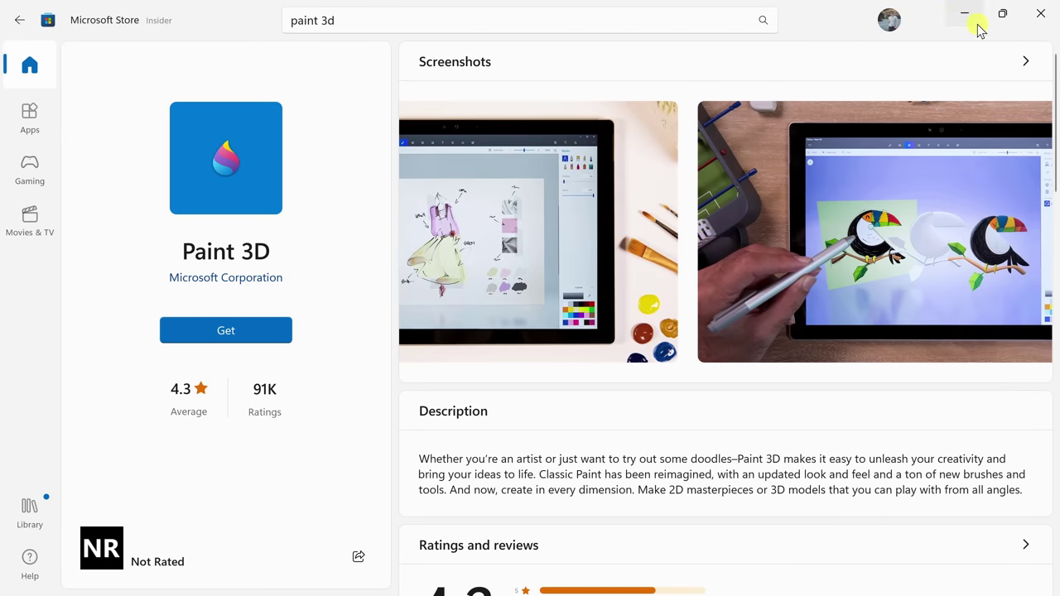
click(1038, 240)
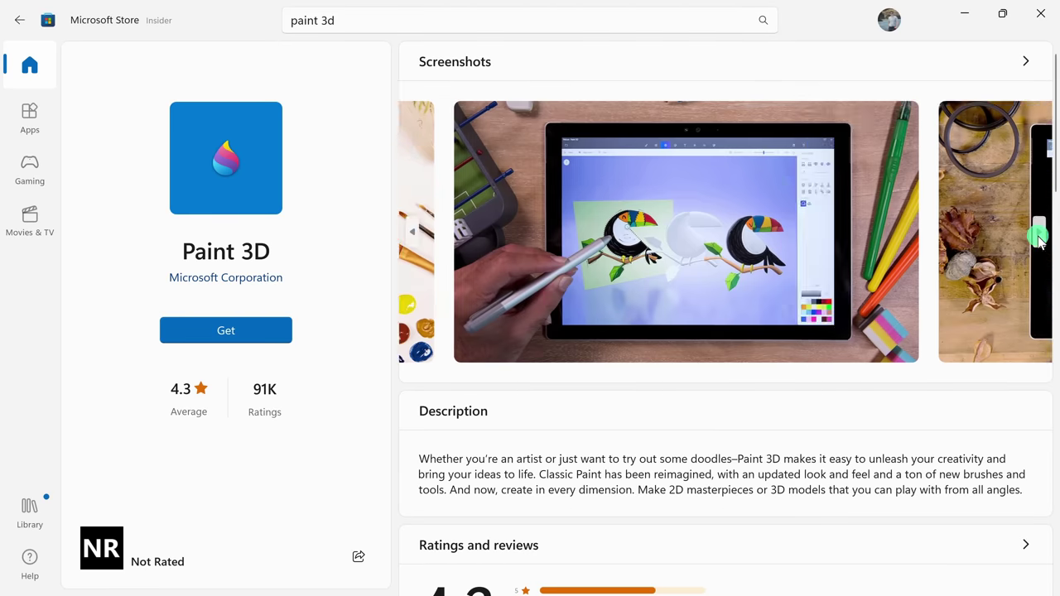
click(1039, 241)
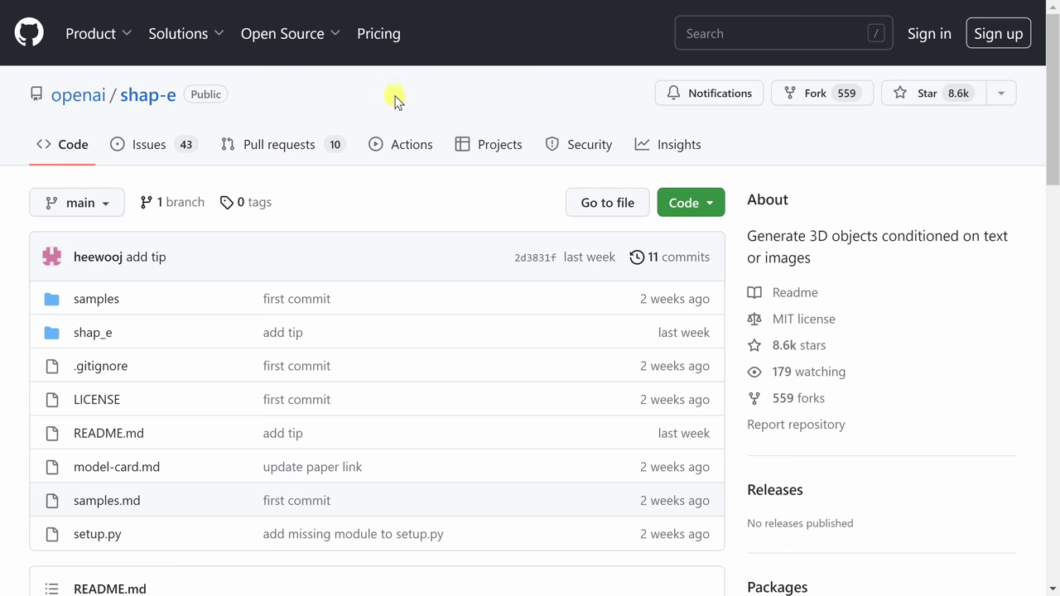
- Scroll the shap-e README down to the table of sample 3D object animations
mouse_move(78, 96)
scroll(377, 117, down, 5)
scroll(377, 116, down, 6)
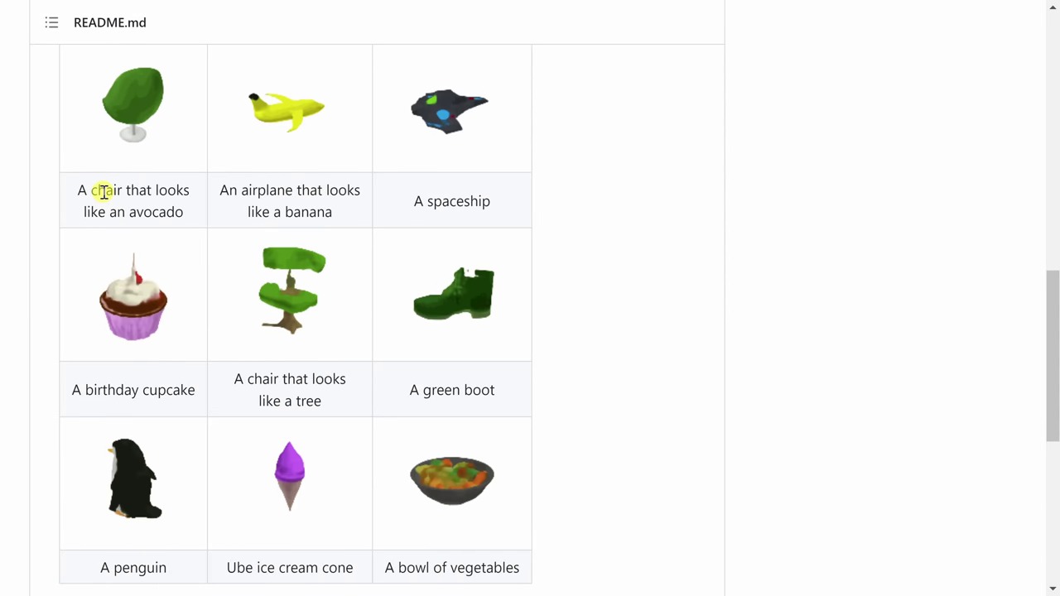
scroll(82, 269, up, 1)
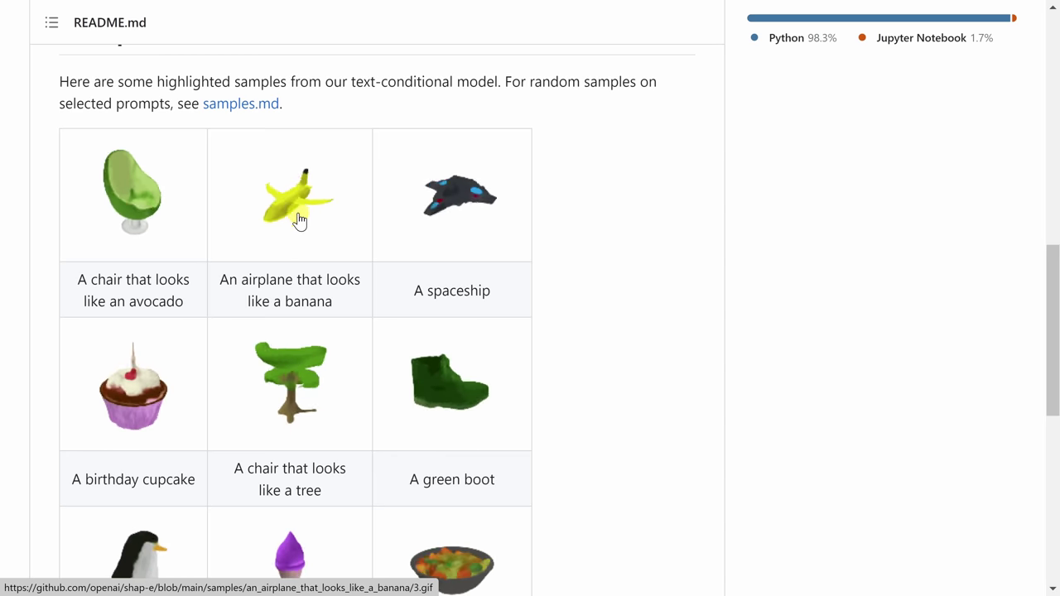
scroll(298, 224, down, 1)
scroll(298, 216, down, 3)
scroll(379, 213, up, 1)
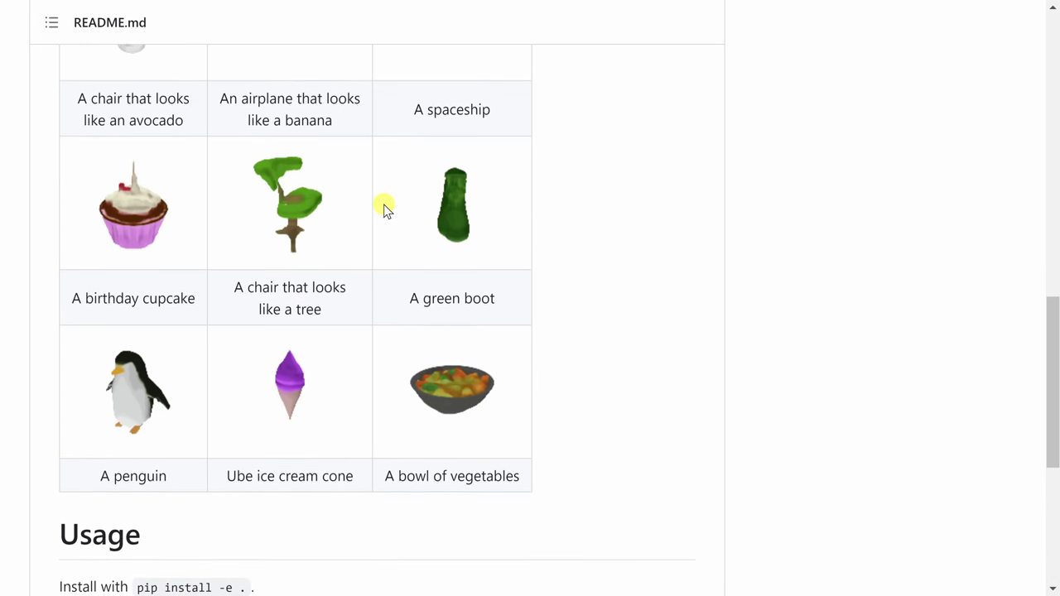
scroll(389, 209, up, 1)
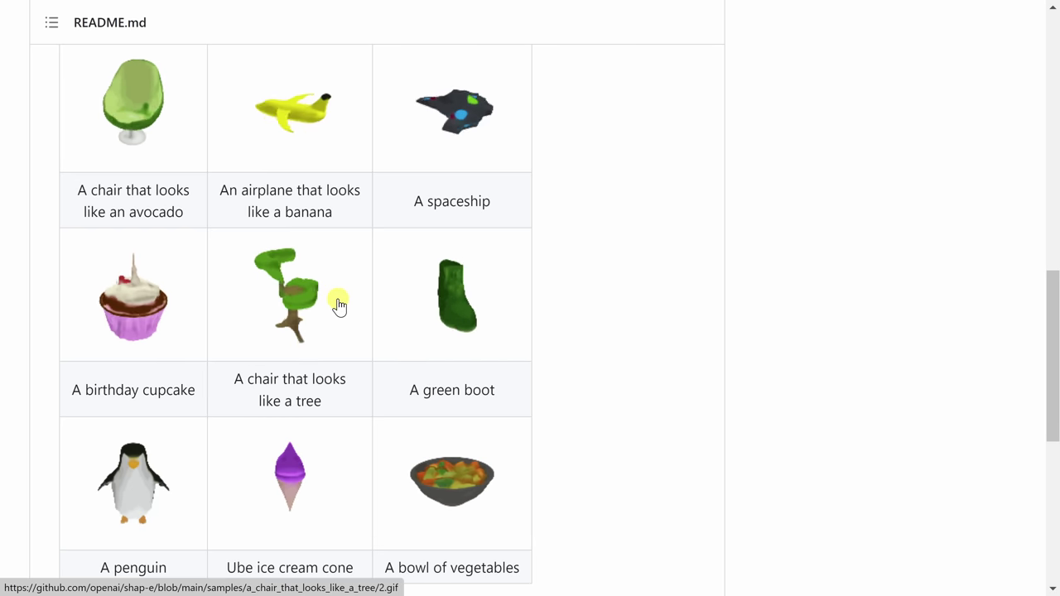
scroll(340, 313, down, 1)
scroll(339, 311, up, 1)
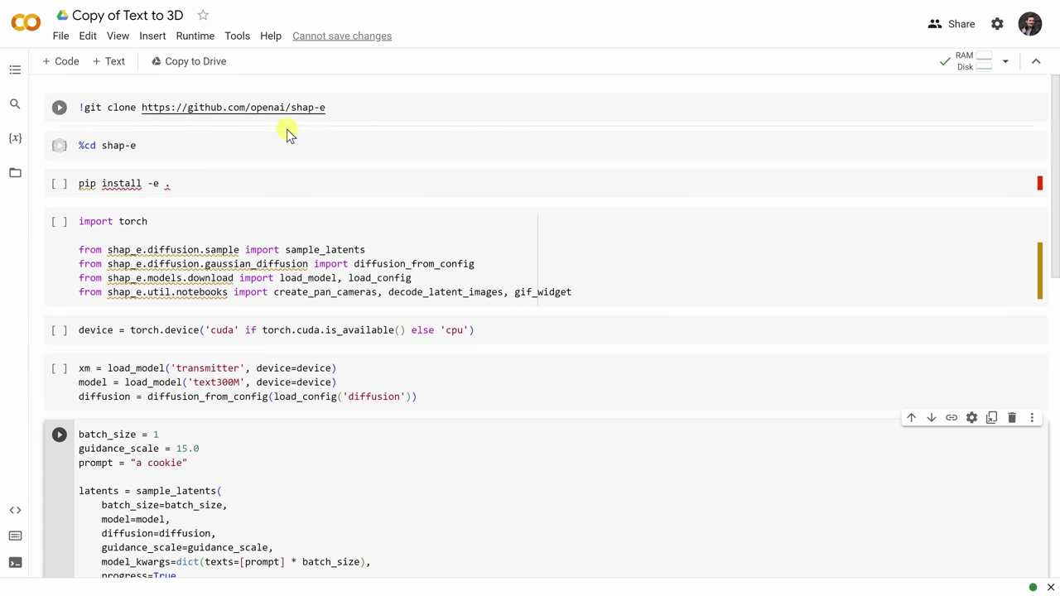
- Change the Colab notebook's runtime type to a GPU hardware accelerator and save it
scroll(272, 170, down, 6)
scroll(313, 306, up, 6)
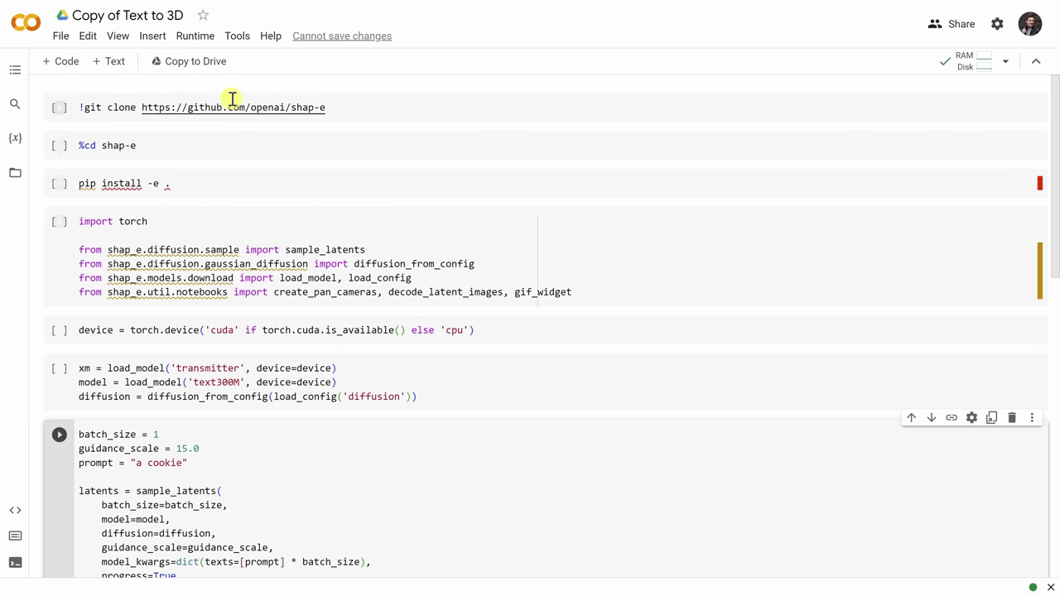
click(199, 36)
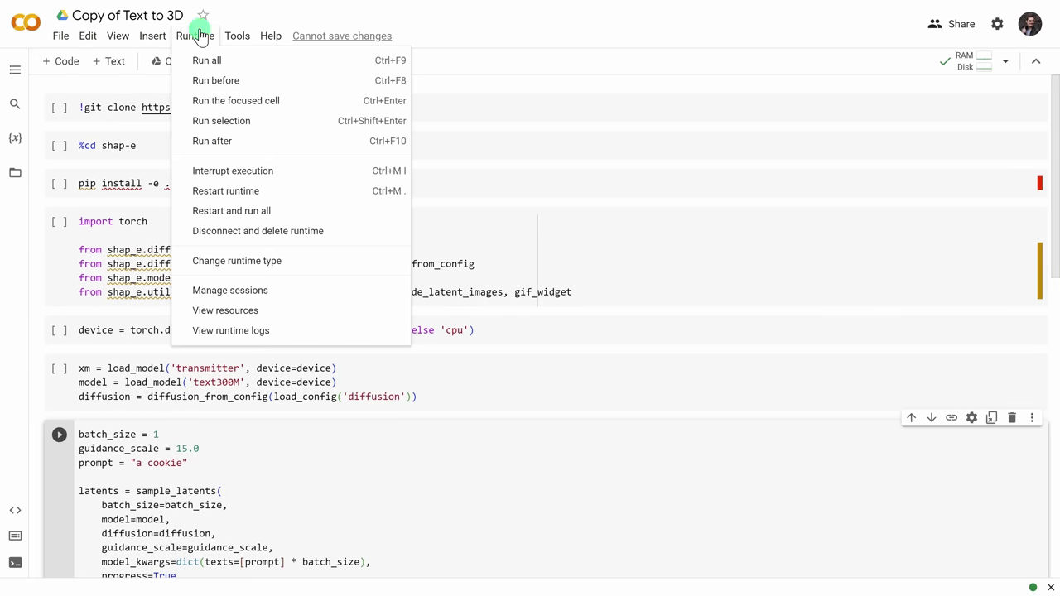
click(256, 260)
click(342, 248)
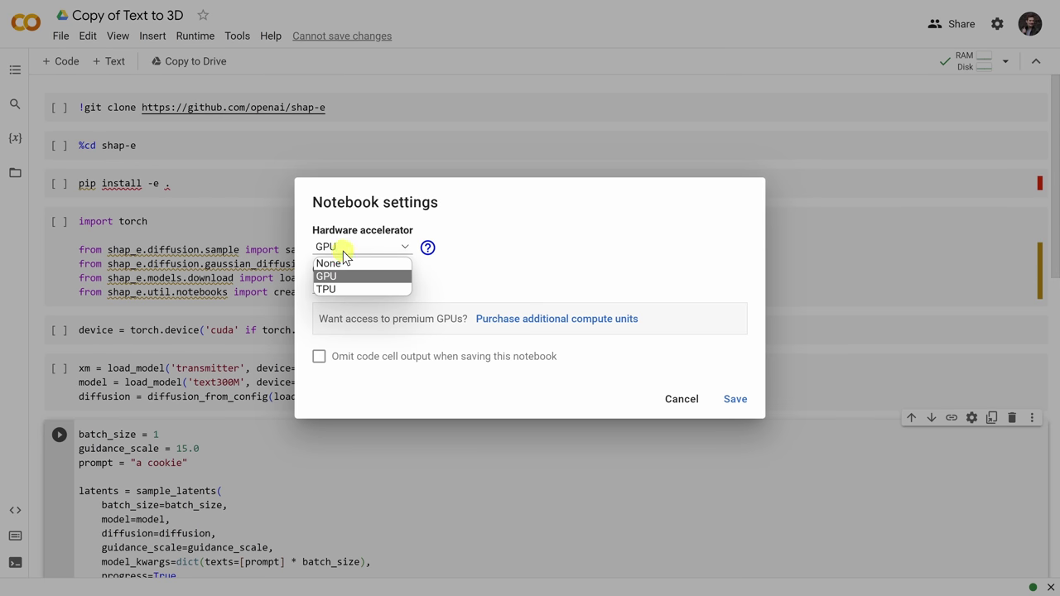
click(342, 276)
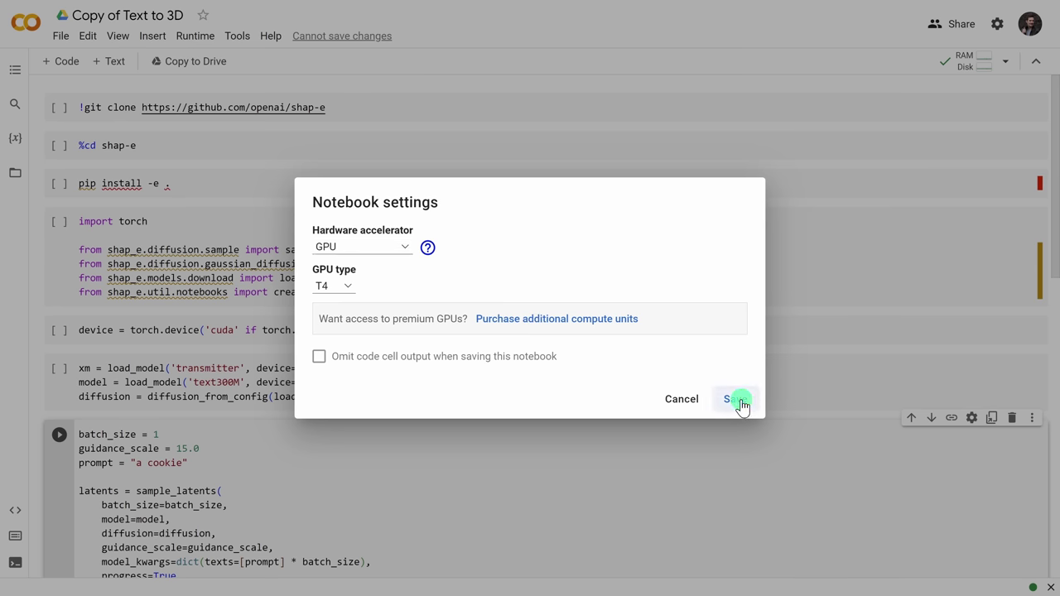
click(736, 399)
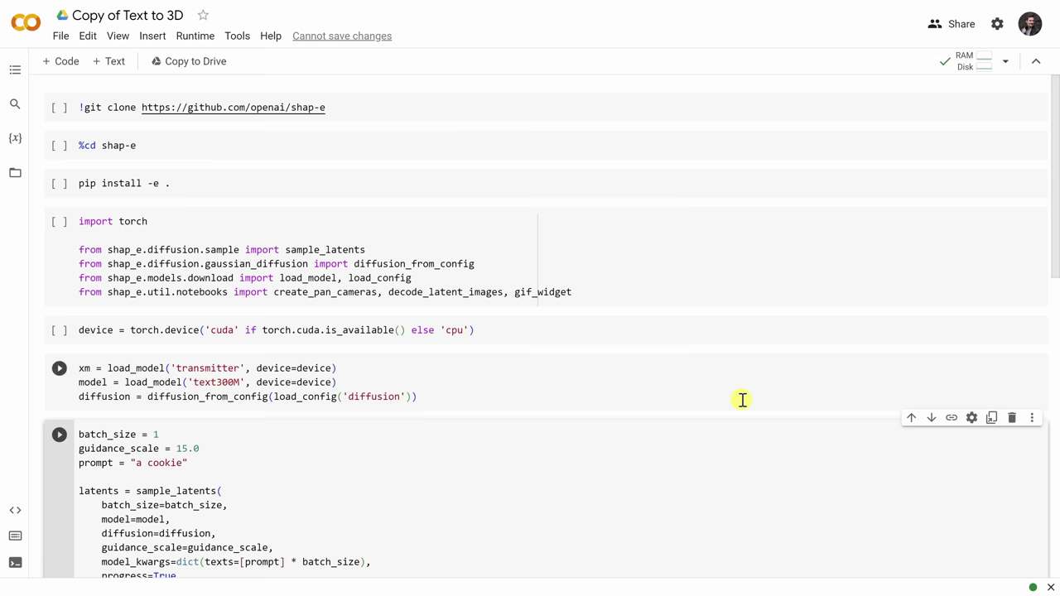
- Clone the shap-e repository, accepting the warning, and change into /content/shap-e
click(60, 111)
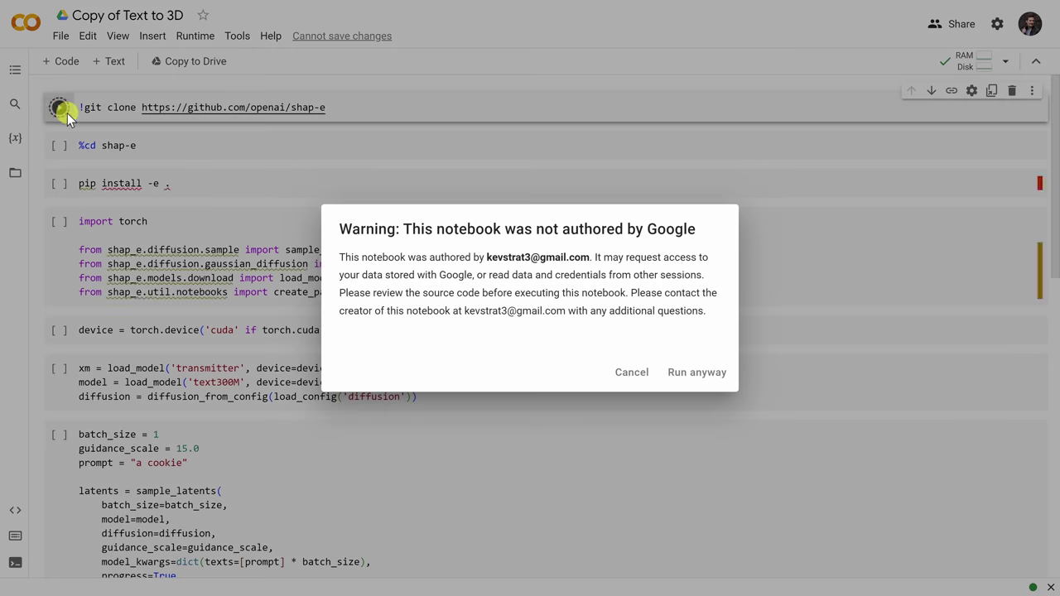
click(687, 375)
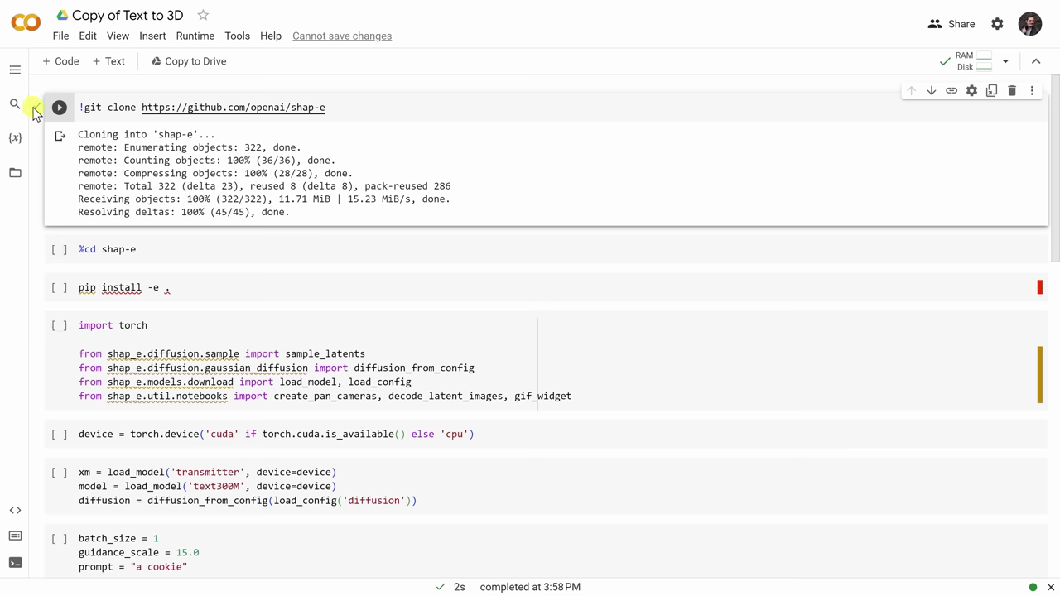
click(58, 251)
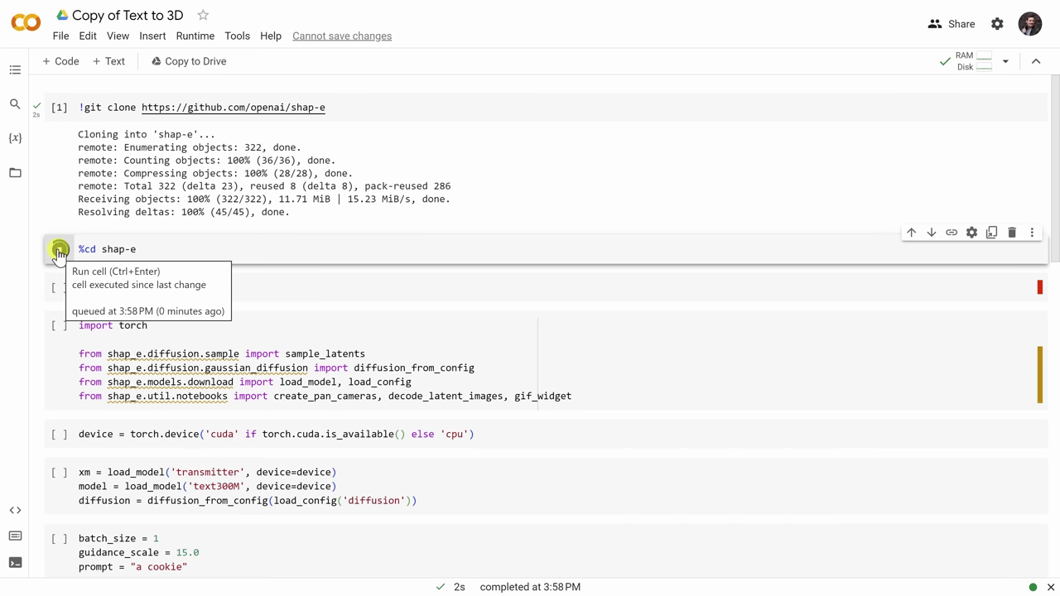
scroll(58, 253, down, 1)
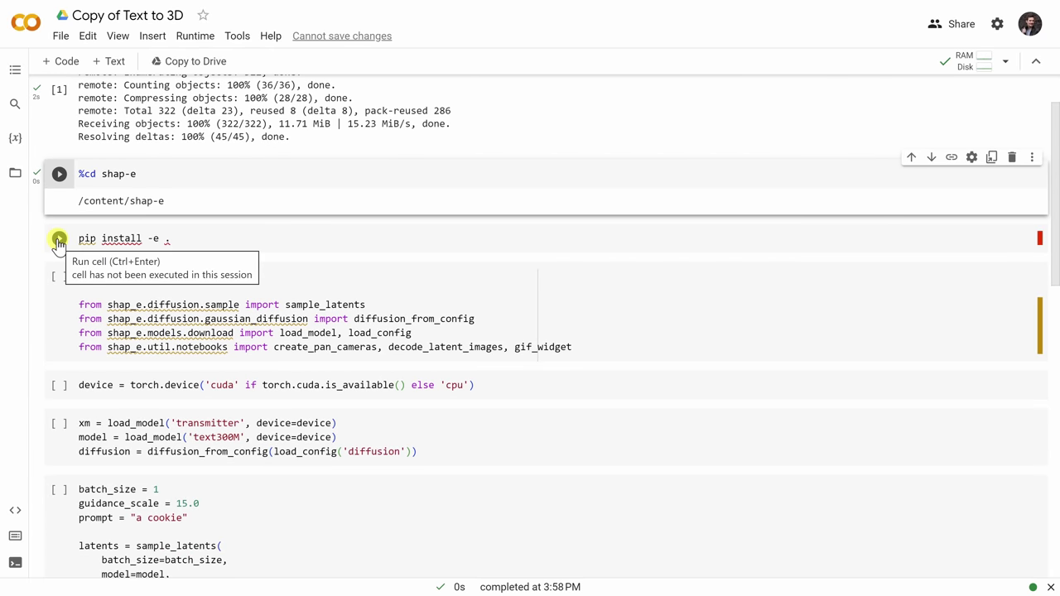
- Install shap-e, import its modules, set the device, and load the transmitter and text300M models
click(58, 240)
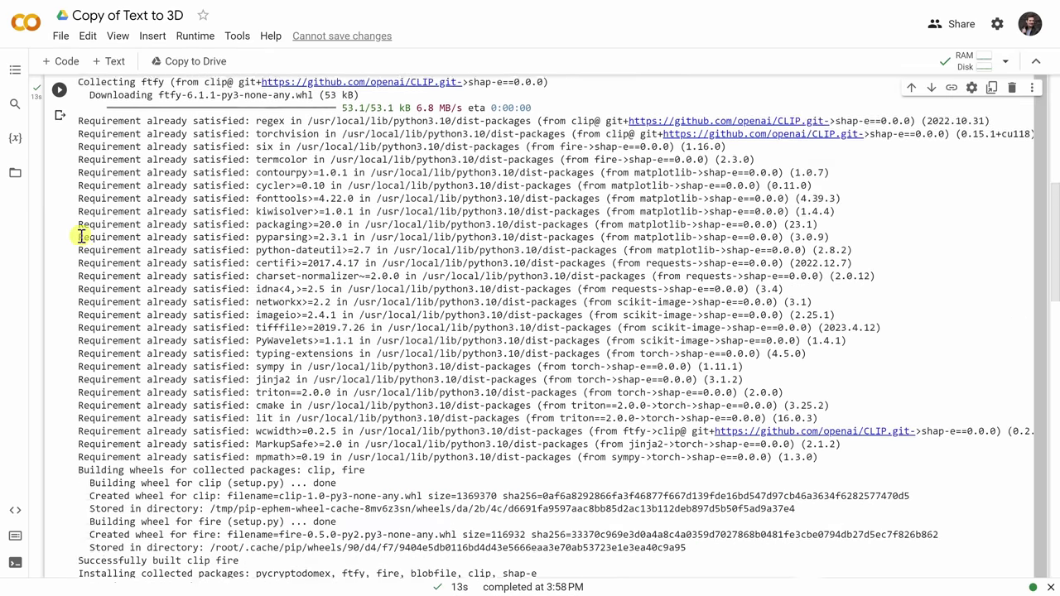
scroll(83, 234, down, 3)
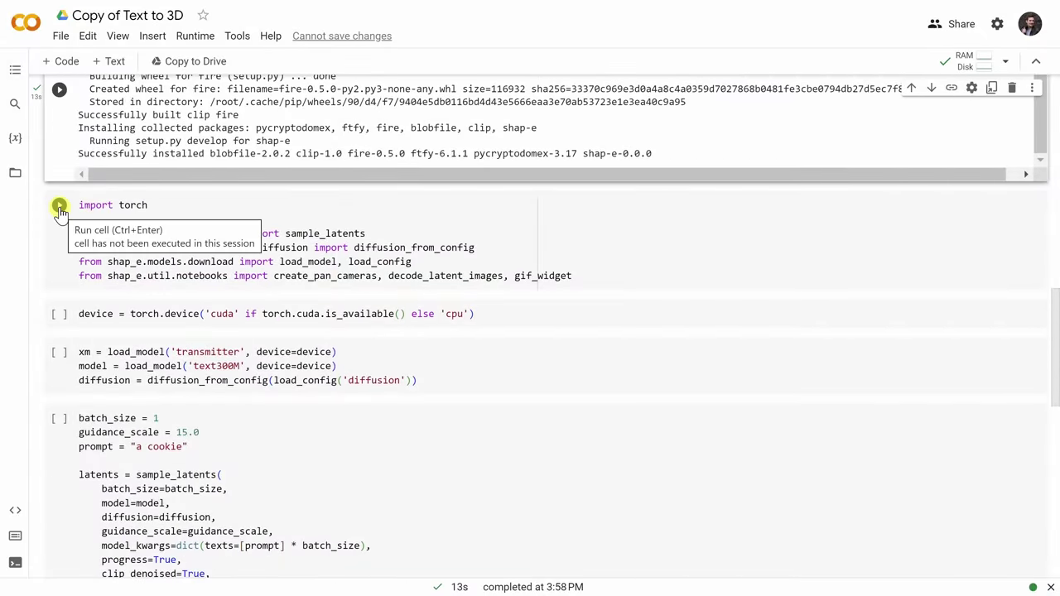
click(59, 206)
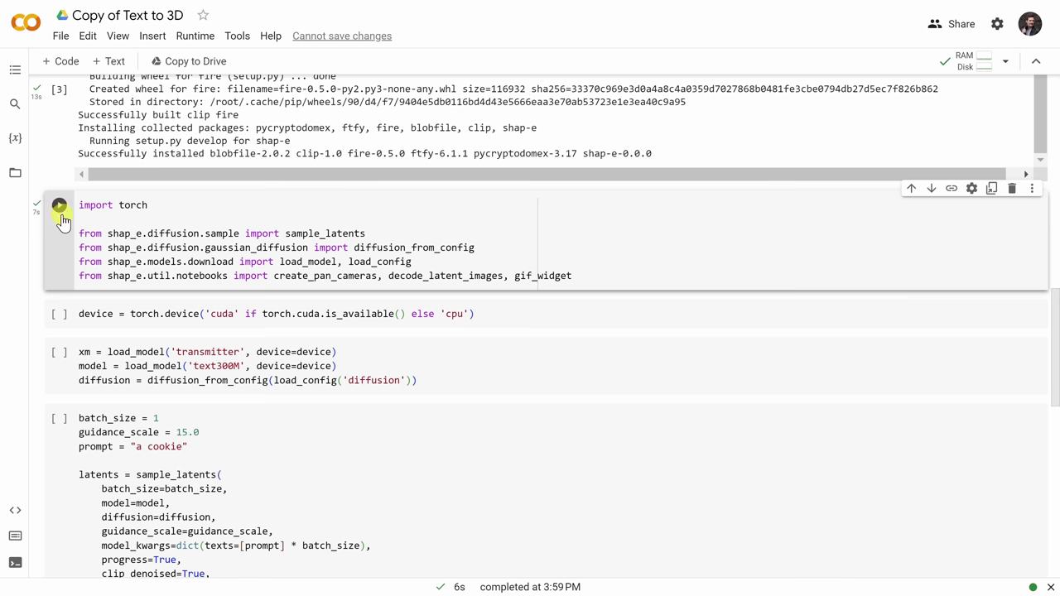
click(60, 313)
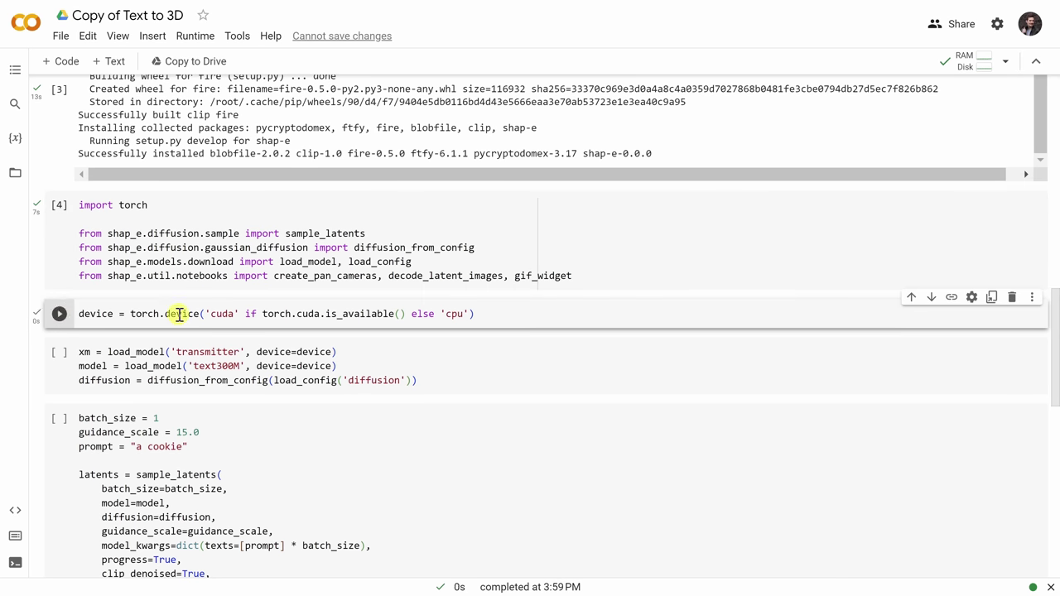
scroll(180, 311, down, 1)
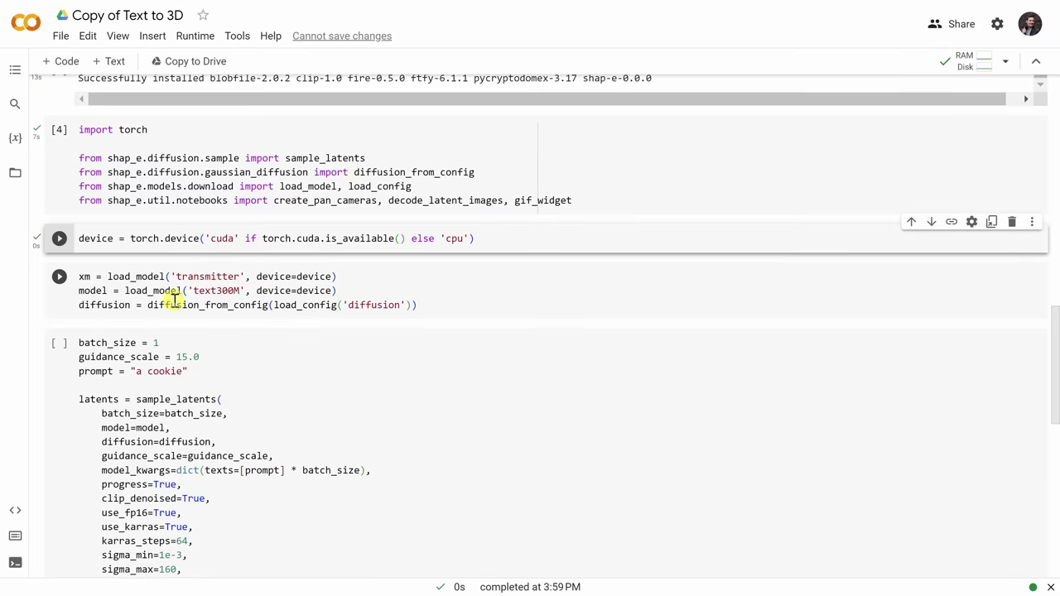
click(60, 278)
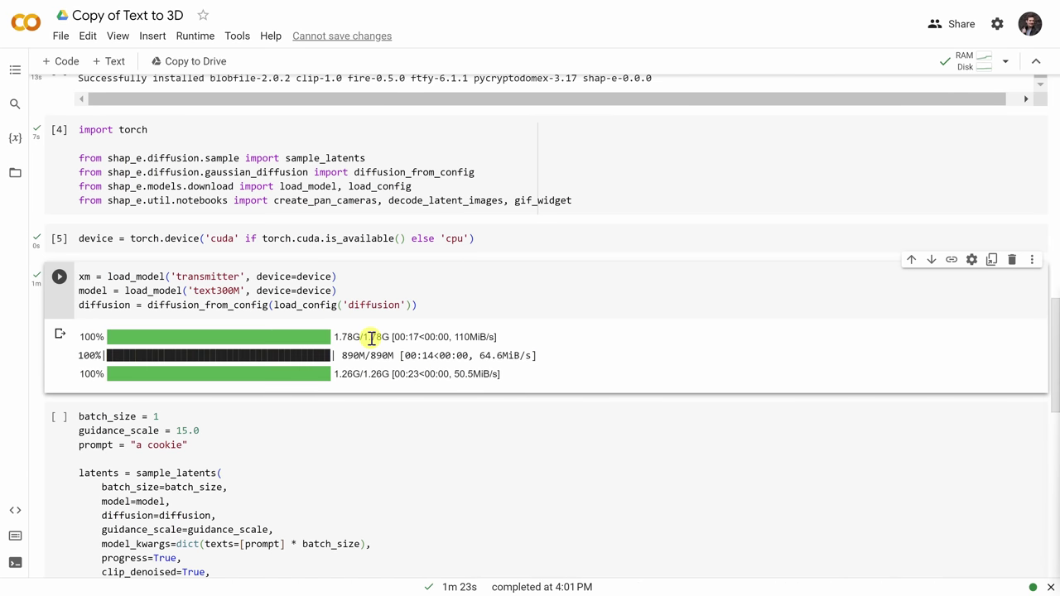
- Check the sampling cell's prompt 'a cookie' with batch size 1
scroll(371, 337, down, 3)
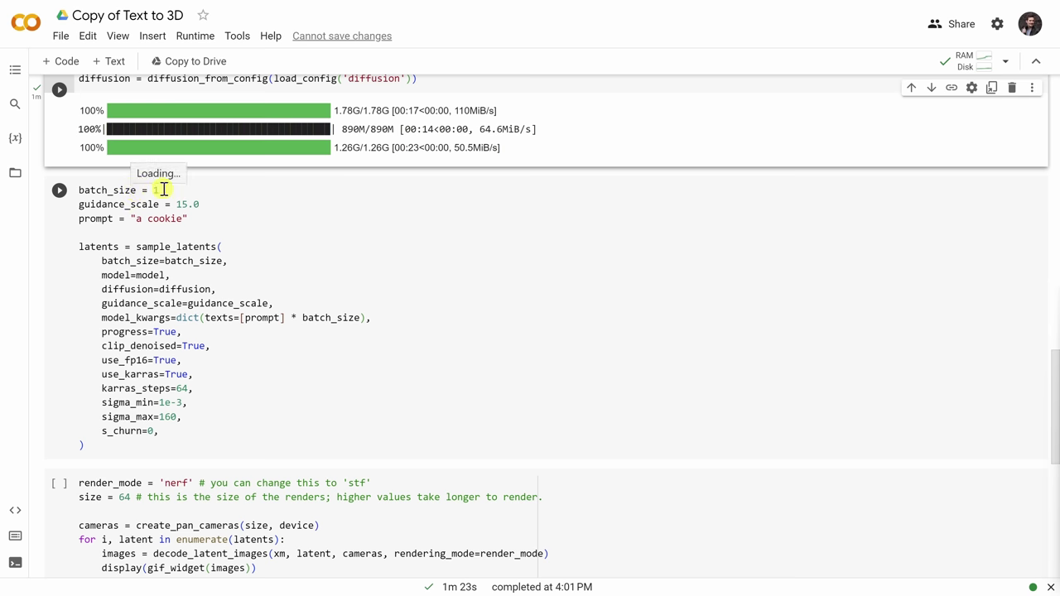
click(163, 189)
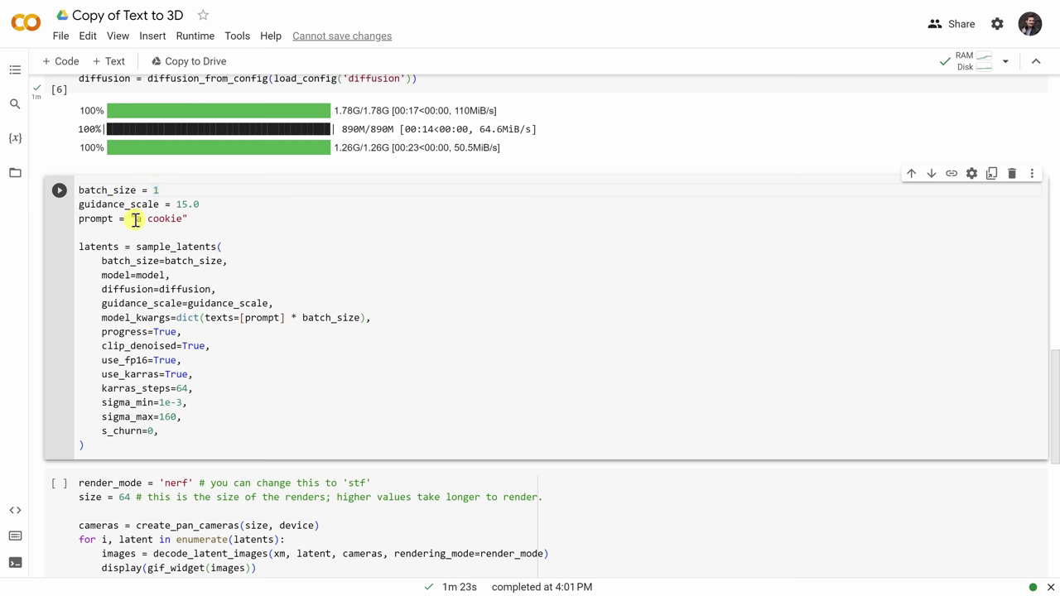
drag(135, 219, 176, 220)
click(193, 219)
- Generate the cookie from 'a cookie', render its preview, and save it as mesh files
click(61, 192)
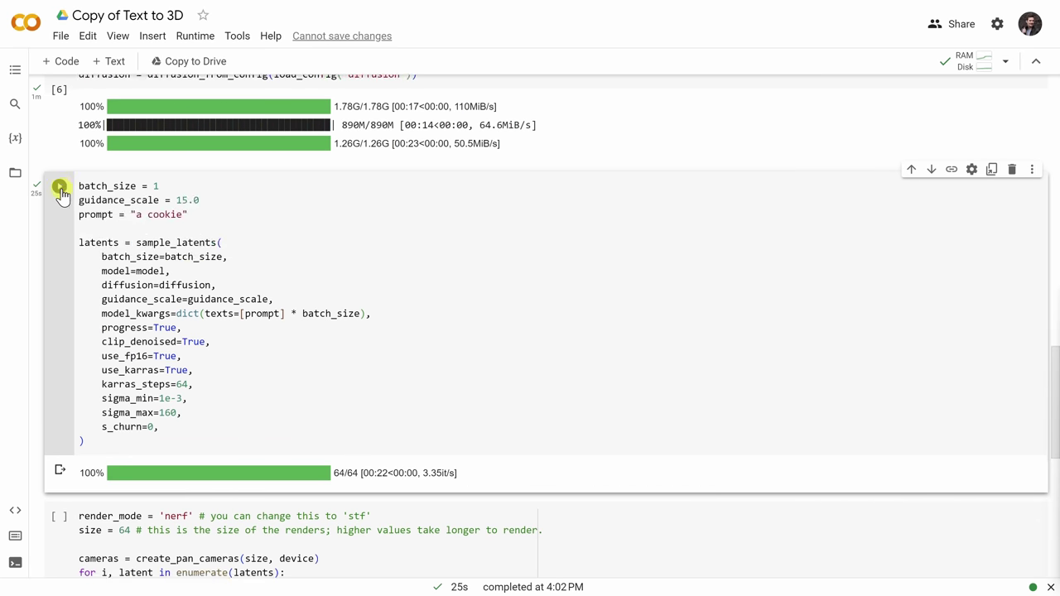
scroll(70, 199, down, 4)
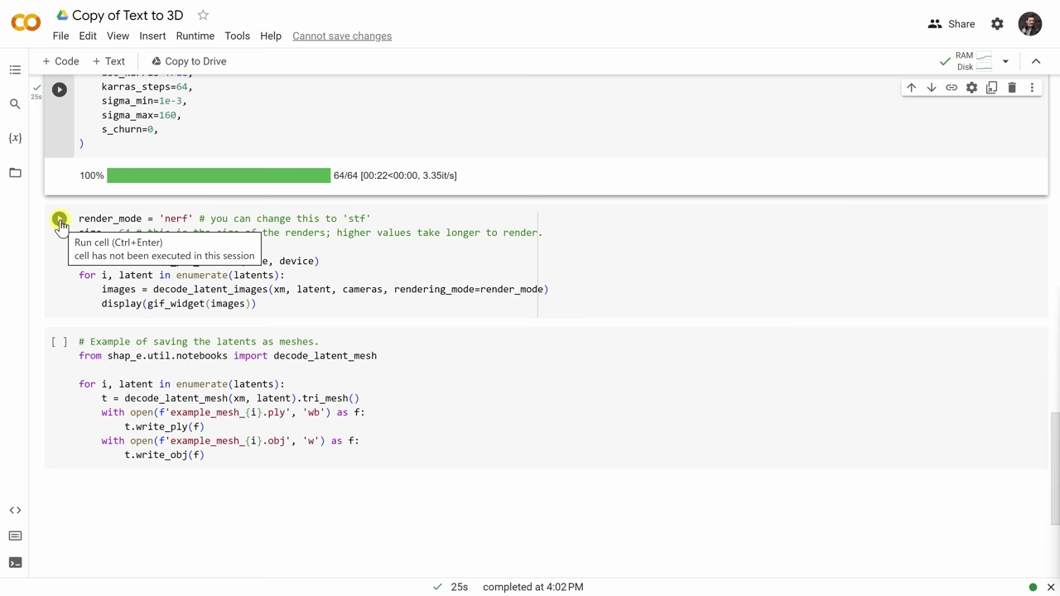
click(60, 220)
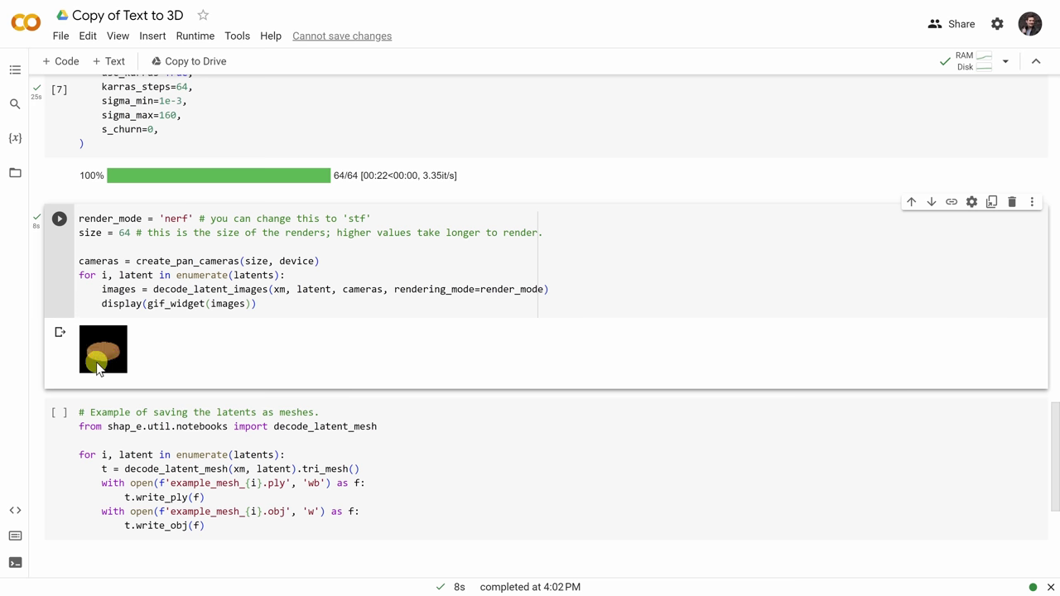
click(59, 414)
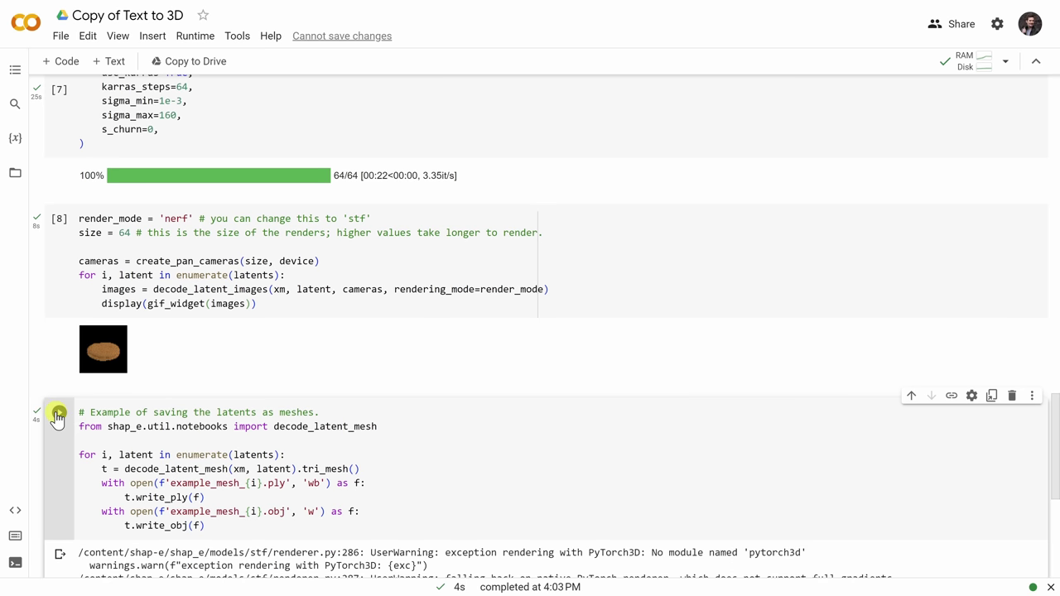
- Download example_mesh_0.ply from the shap-e folder in the Files panel
click(16, 175)
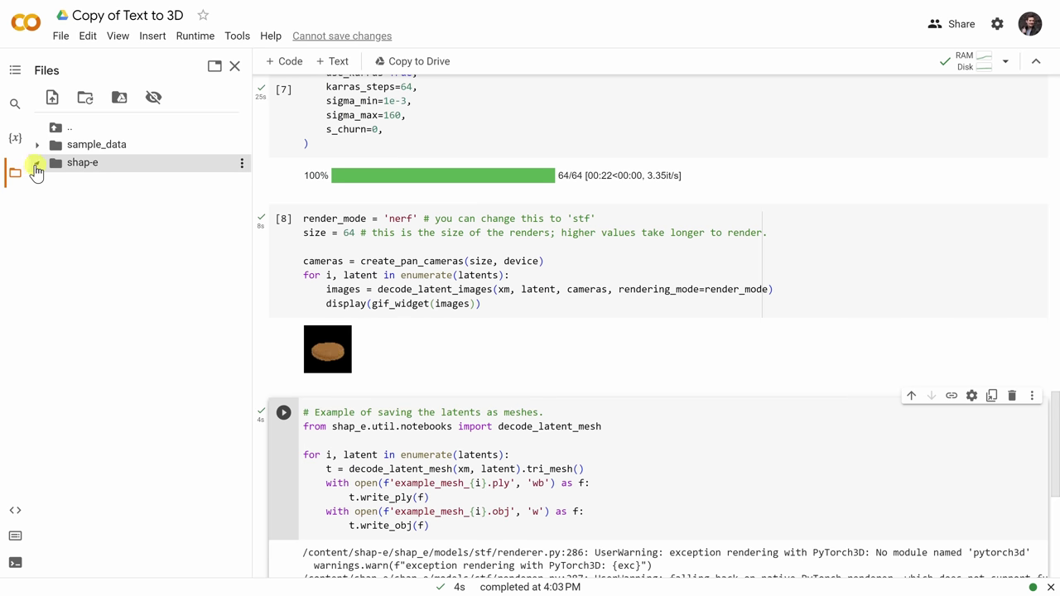
click(36, 165)
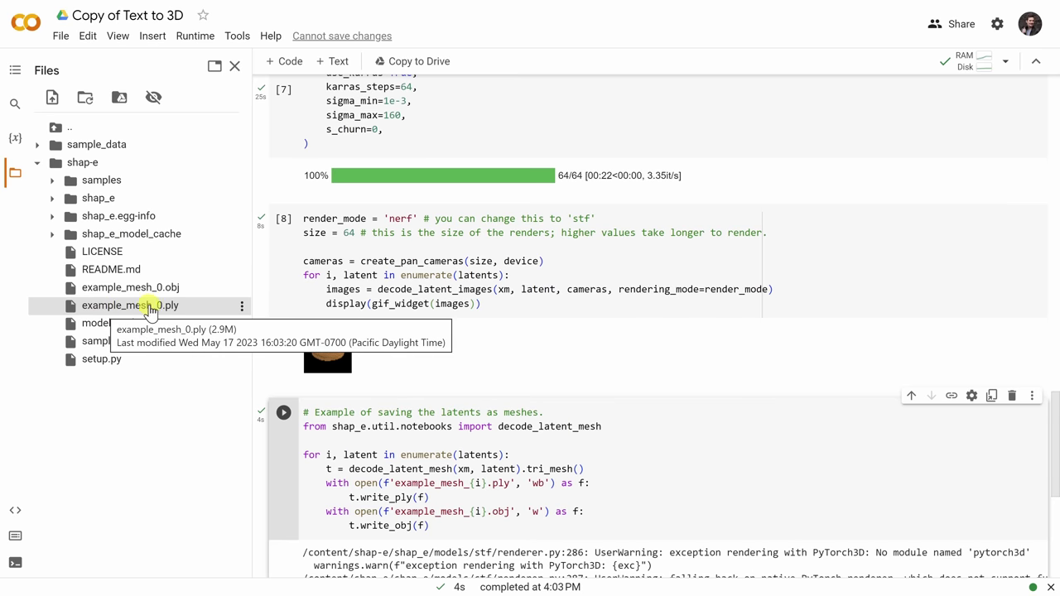
click(242, 308)
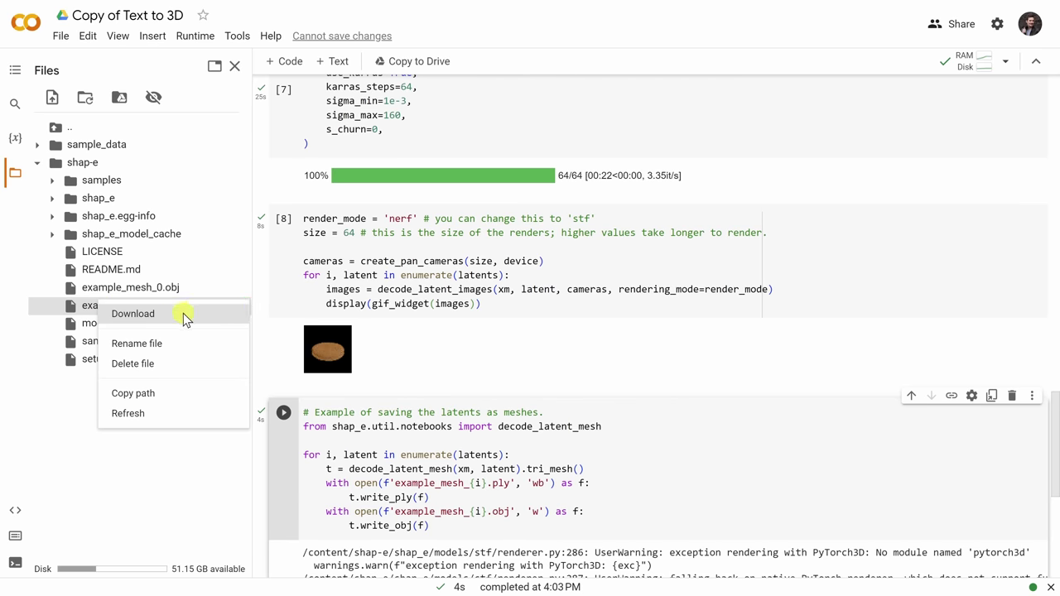
click(183, 313)
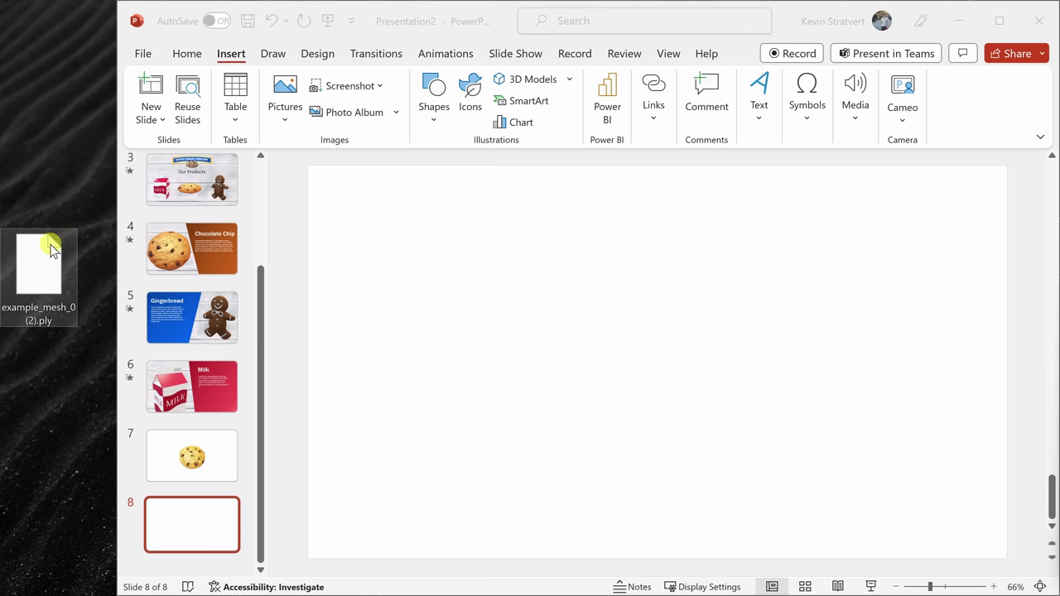
- Place example_mesh_0 (2).ply on slide 8 and tilt it diagonally to show its thickness
drag(46, 272, 584, 297)
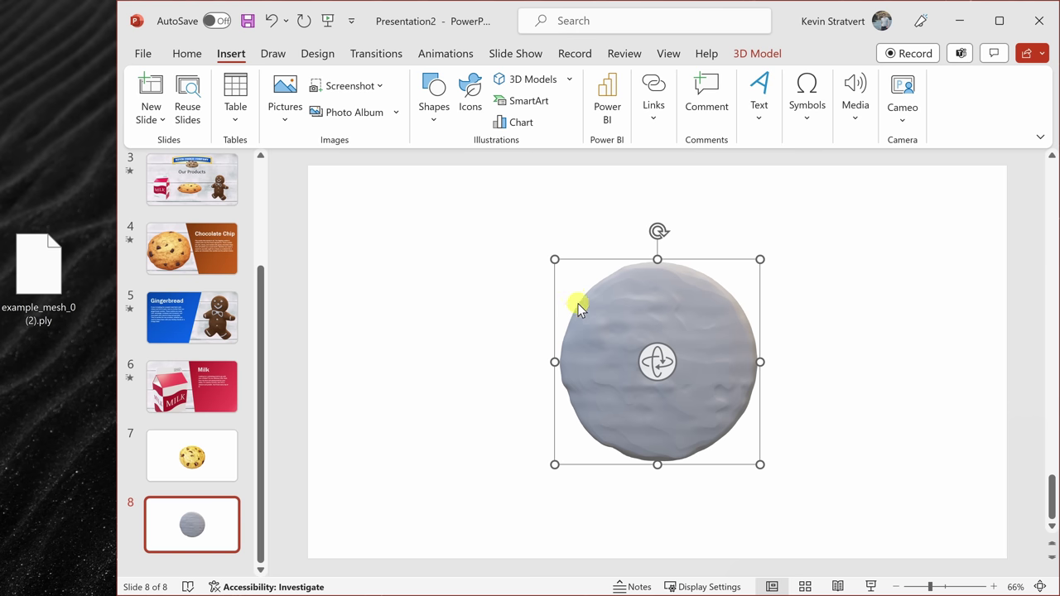
drag(665, 370, 679, 304)
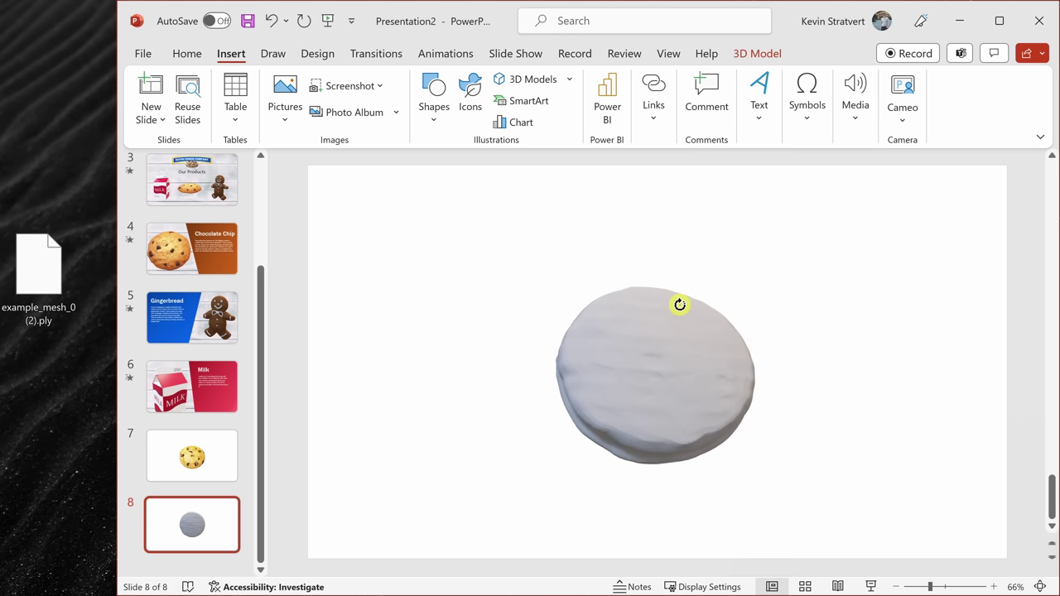
mouse_move(677, 303)
mouse_down()
mouse_move(670, 232)
mouse_move(677, 267)
mouse_up()
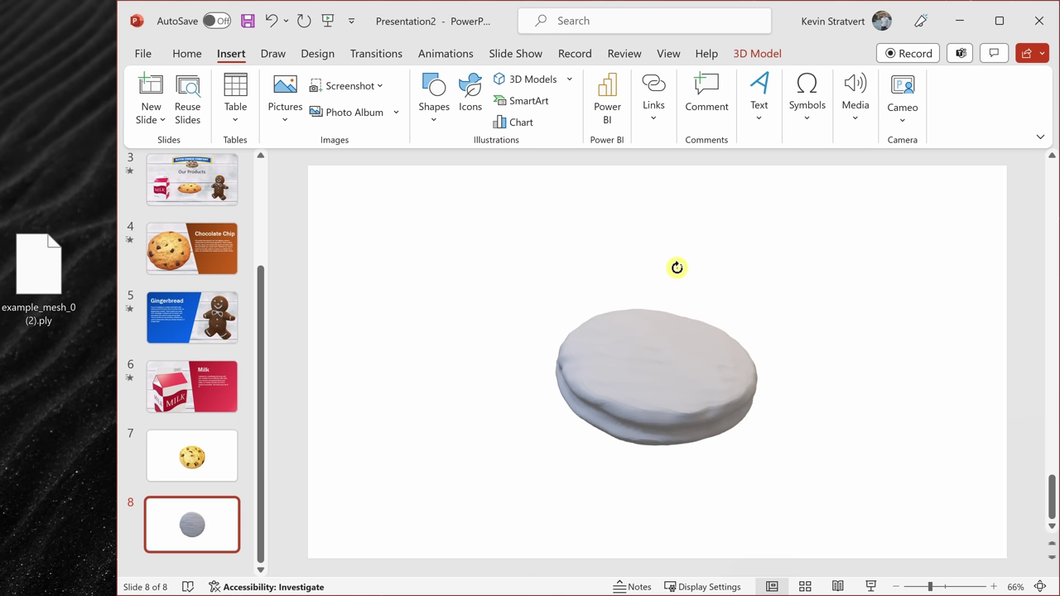
drag(677, 268, 688, 300)
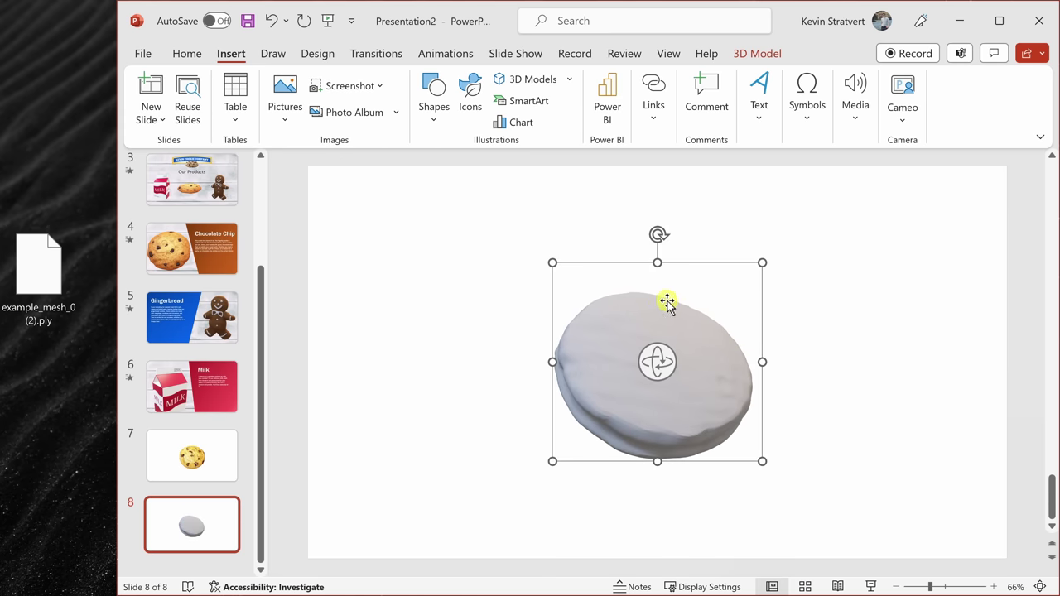